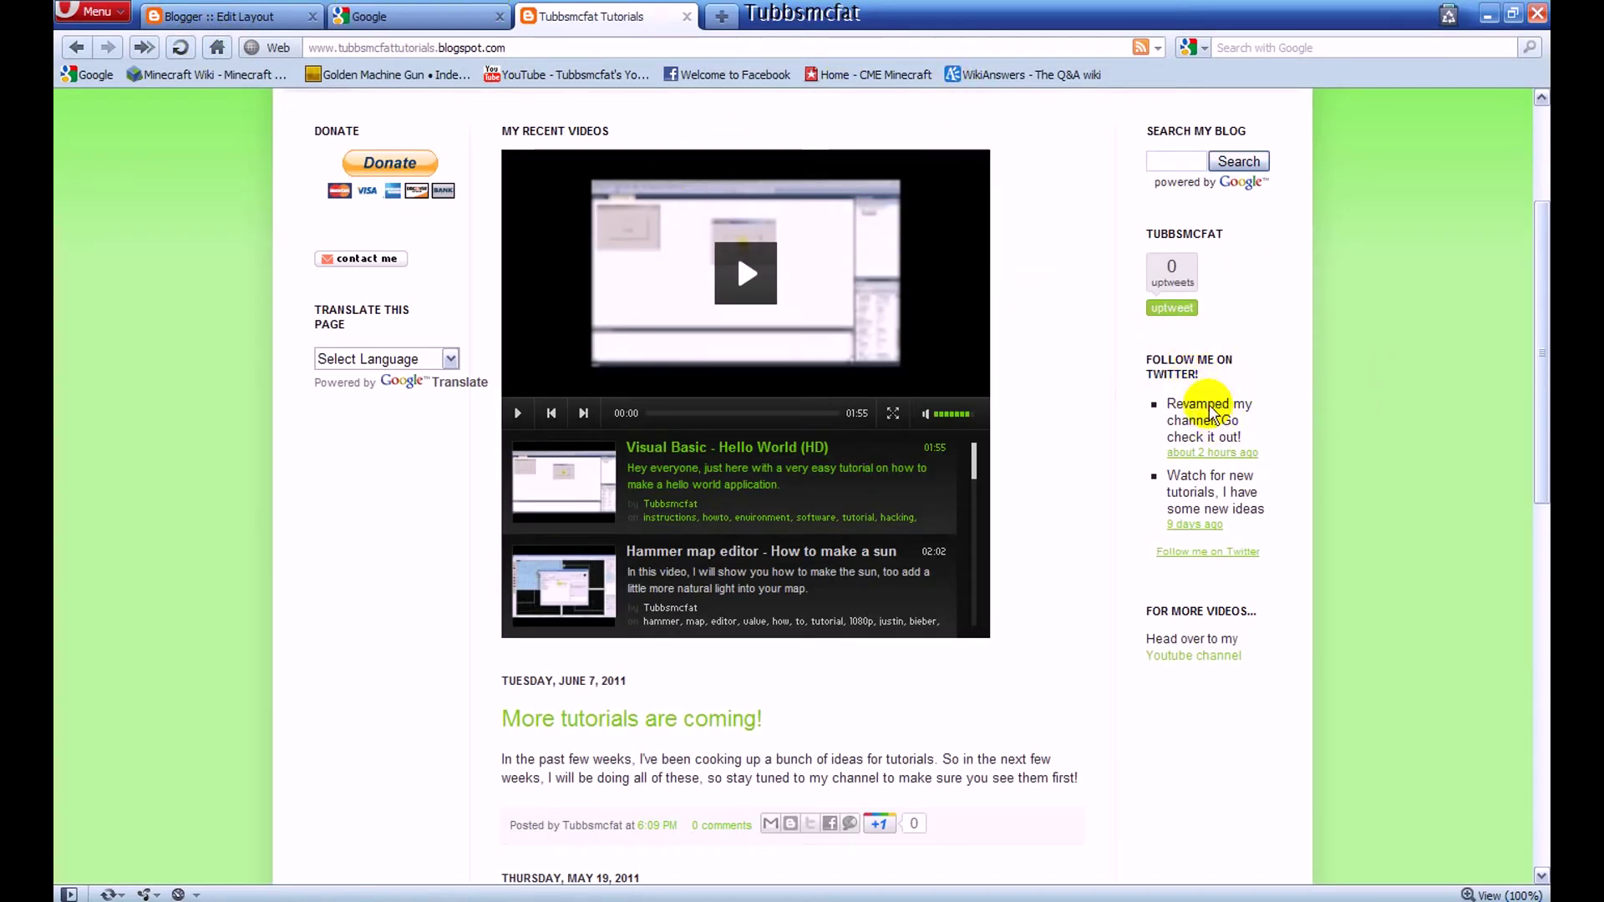
Step: Clear the selected heading text on the blog page
scroll(1164, 384, "up", 3)
scroll(1139, 412, "down", 3)
left_click_drag(1144, 358, 1179, 375)
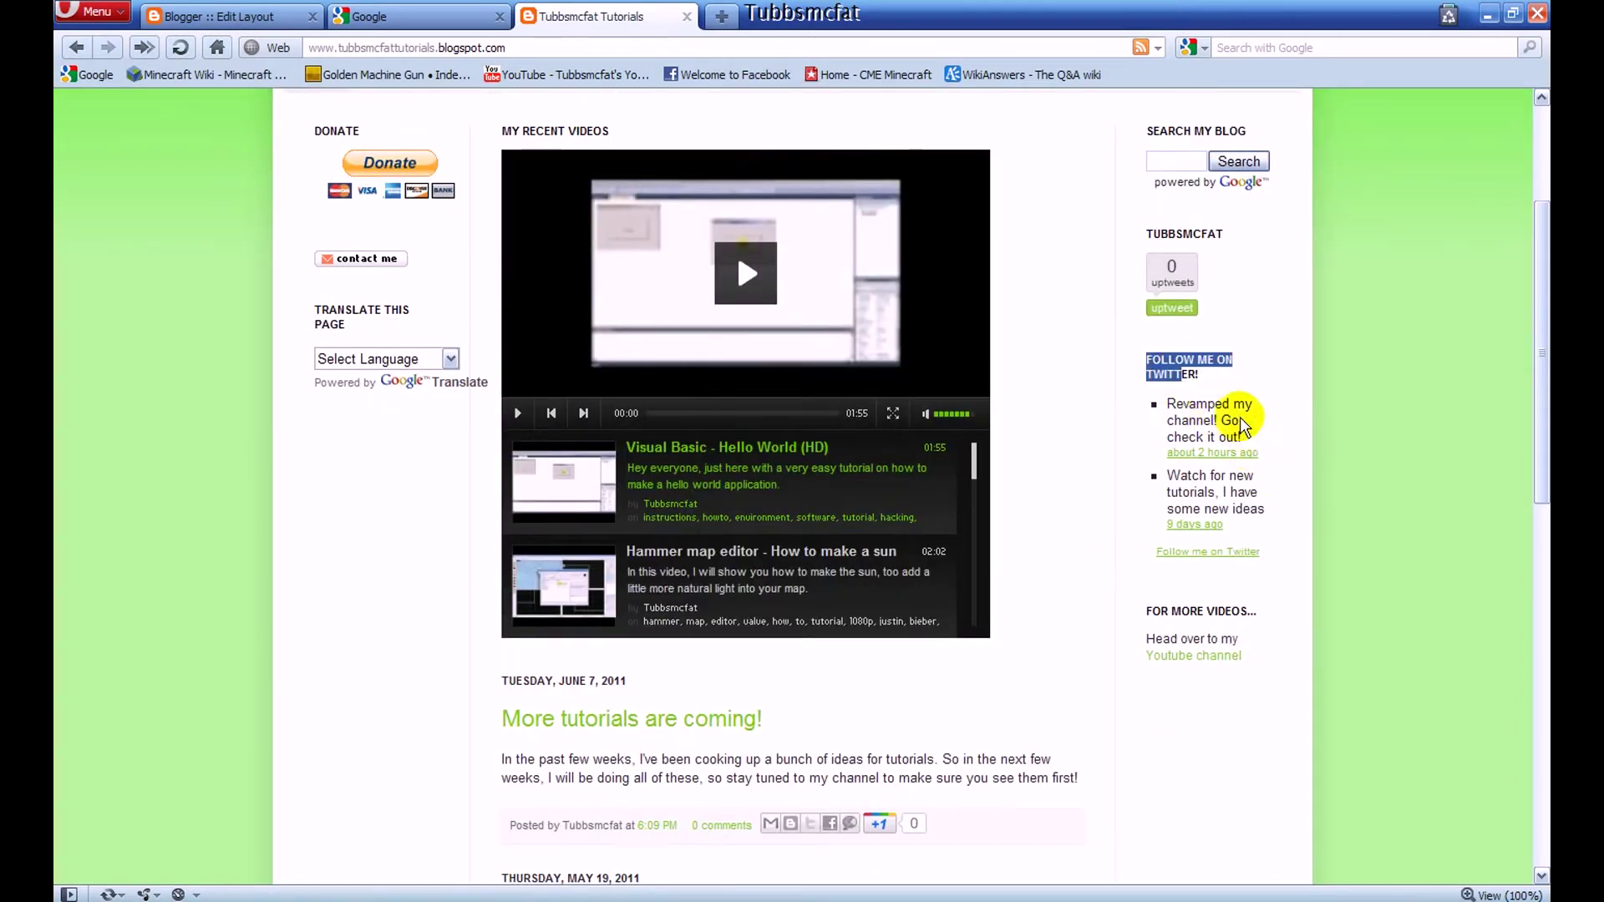
left_click(1192, 359)
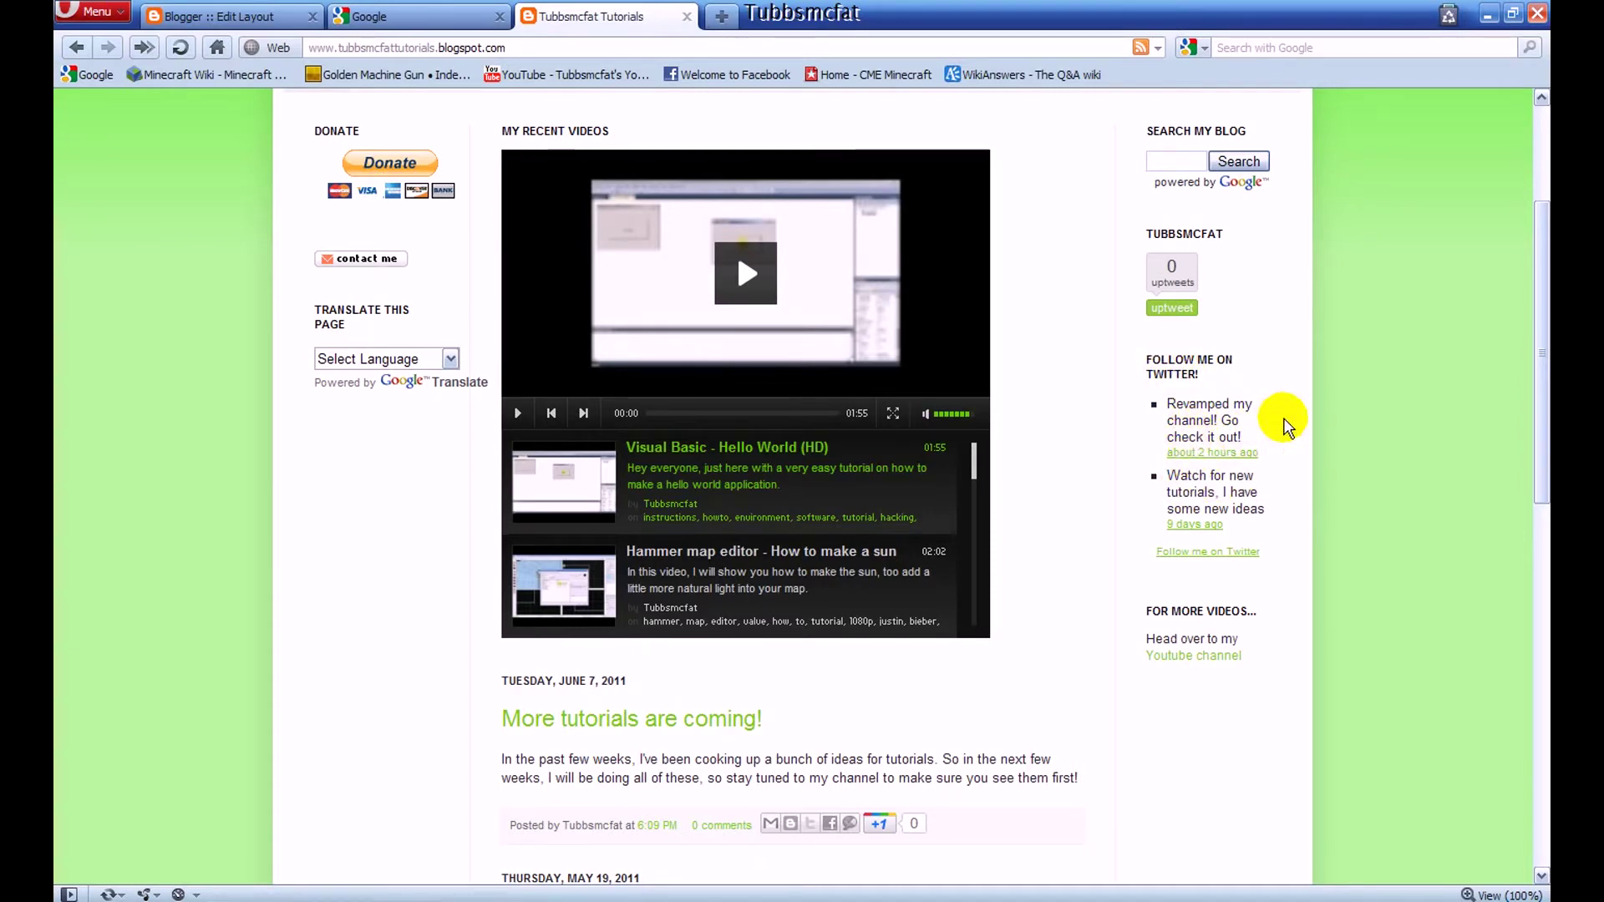
Step: Close the blog tab and search Google for 'twitter widget'
left_click(686, 17)
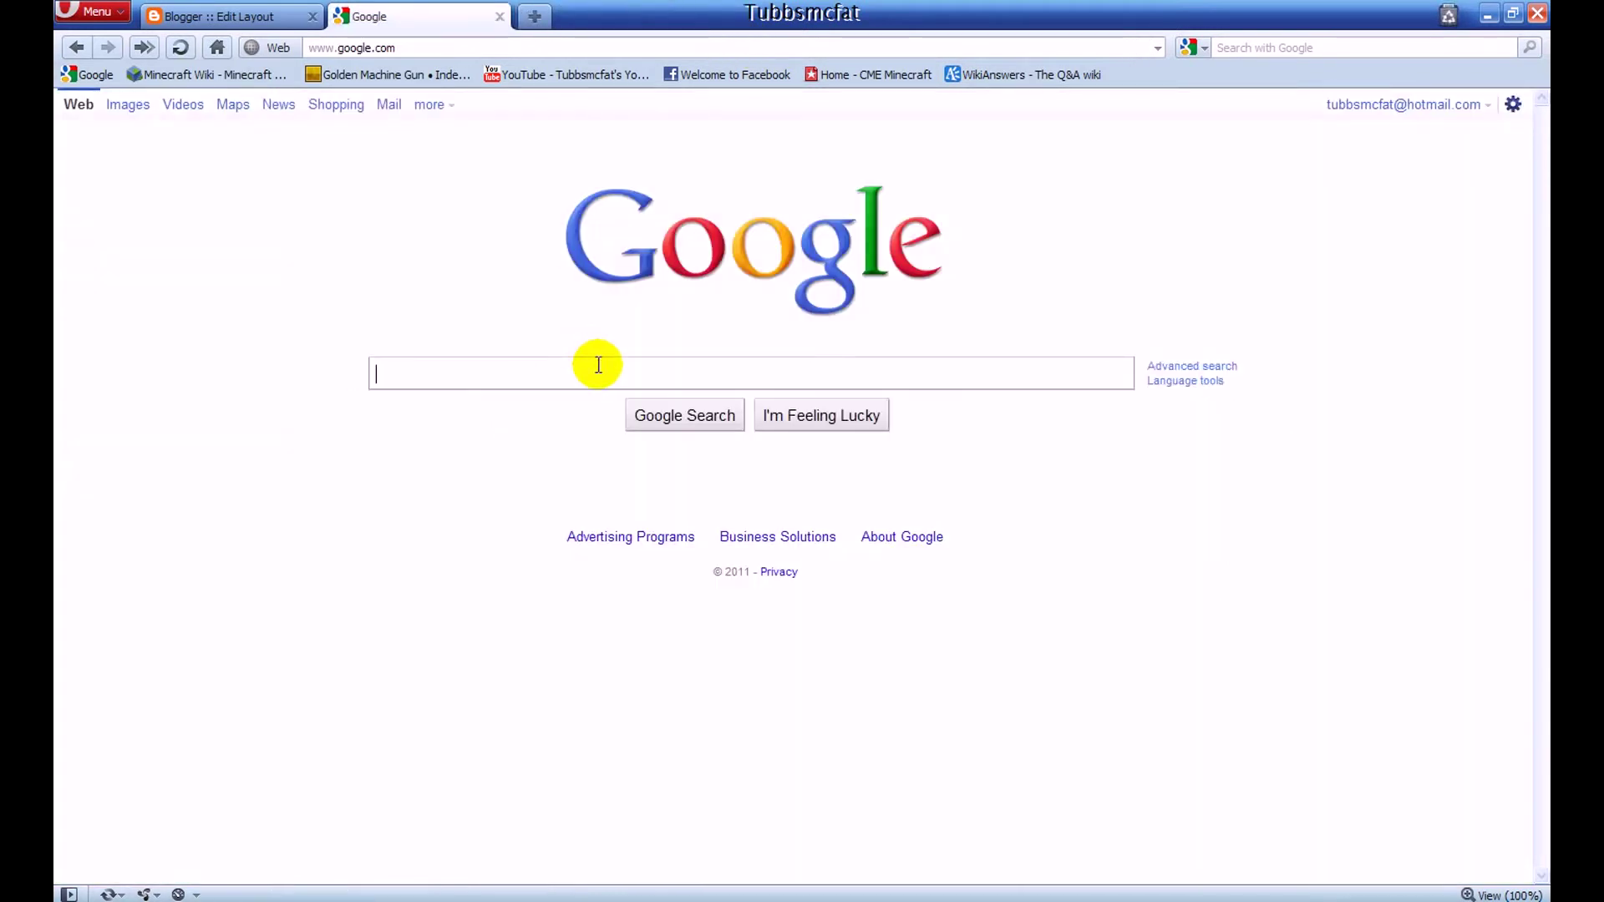
type("twitter")
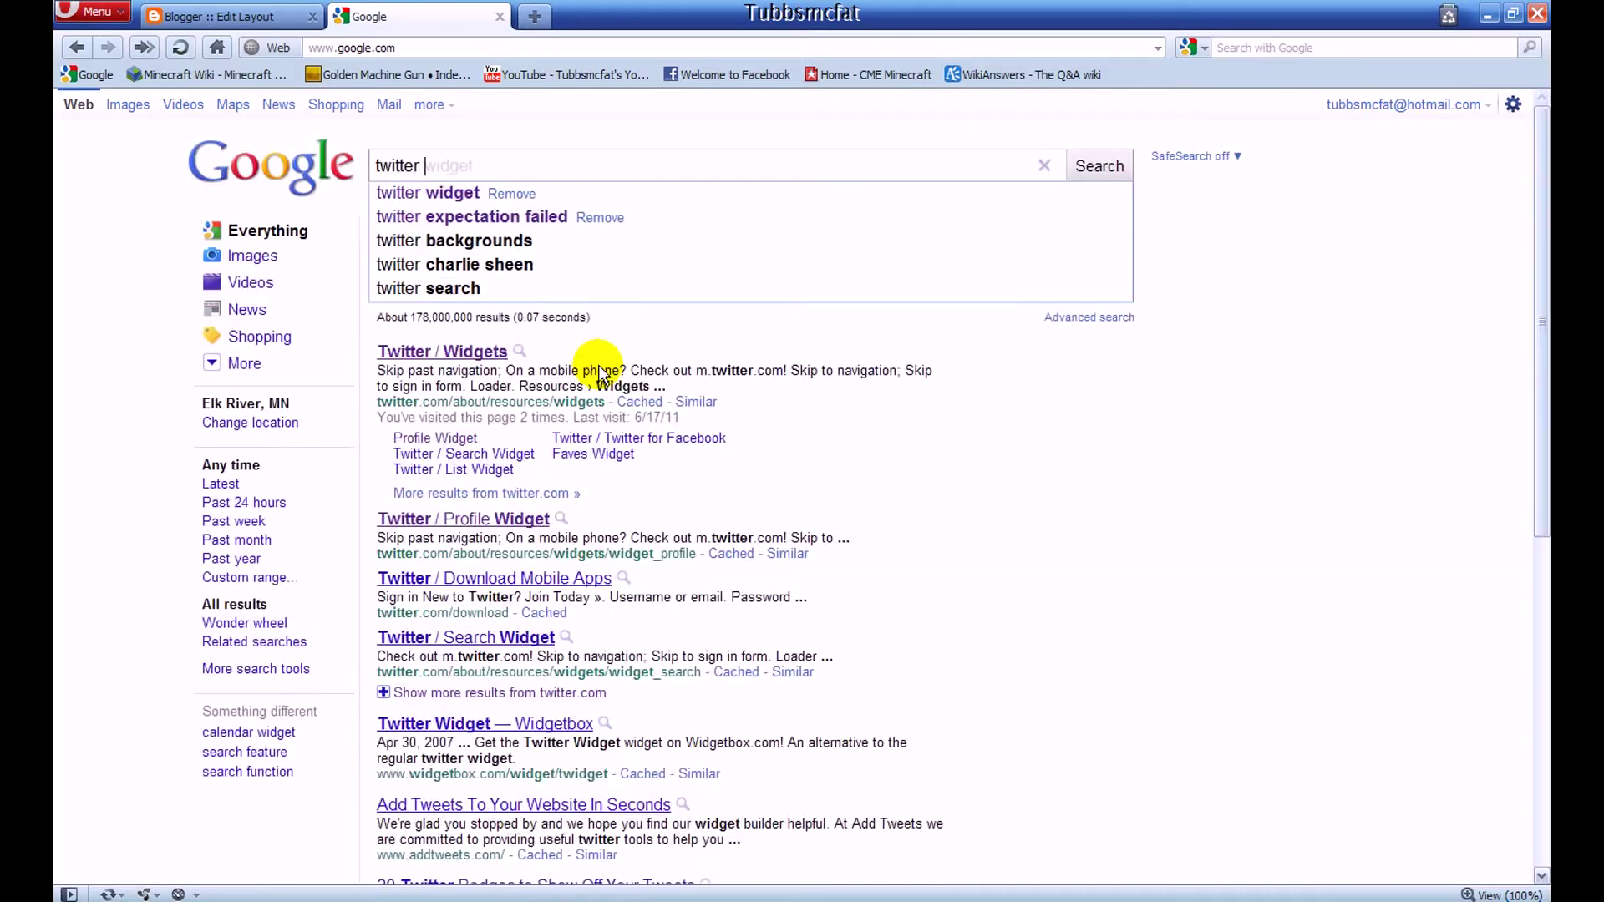
key("Down")
key("Return")
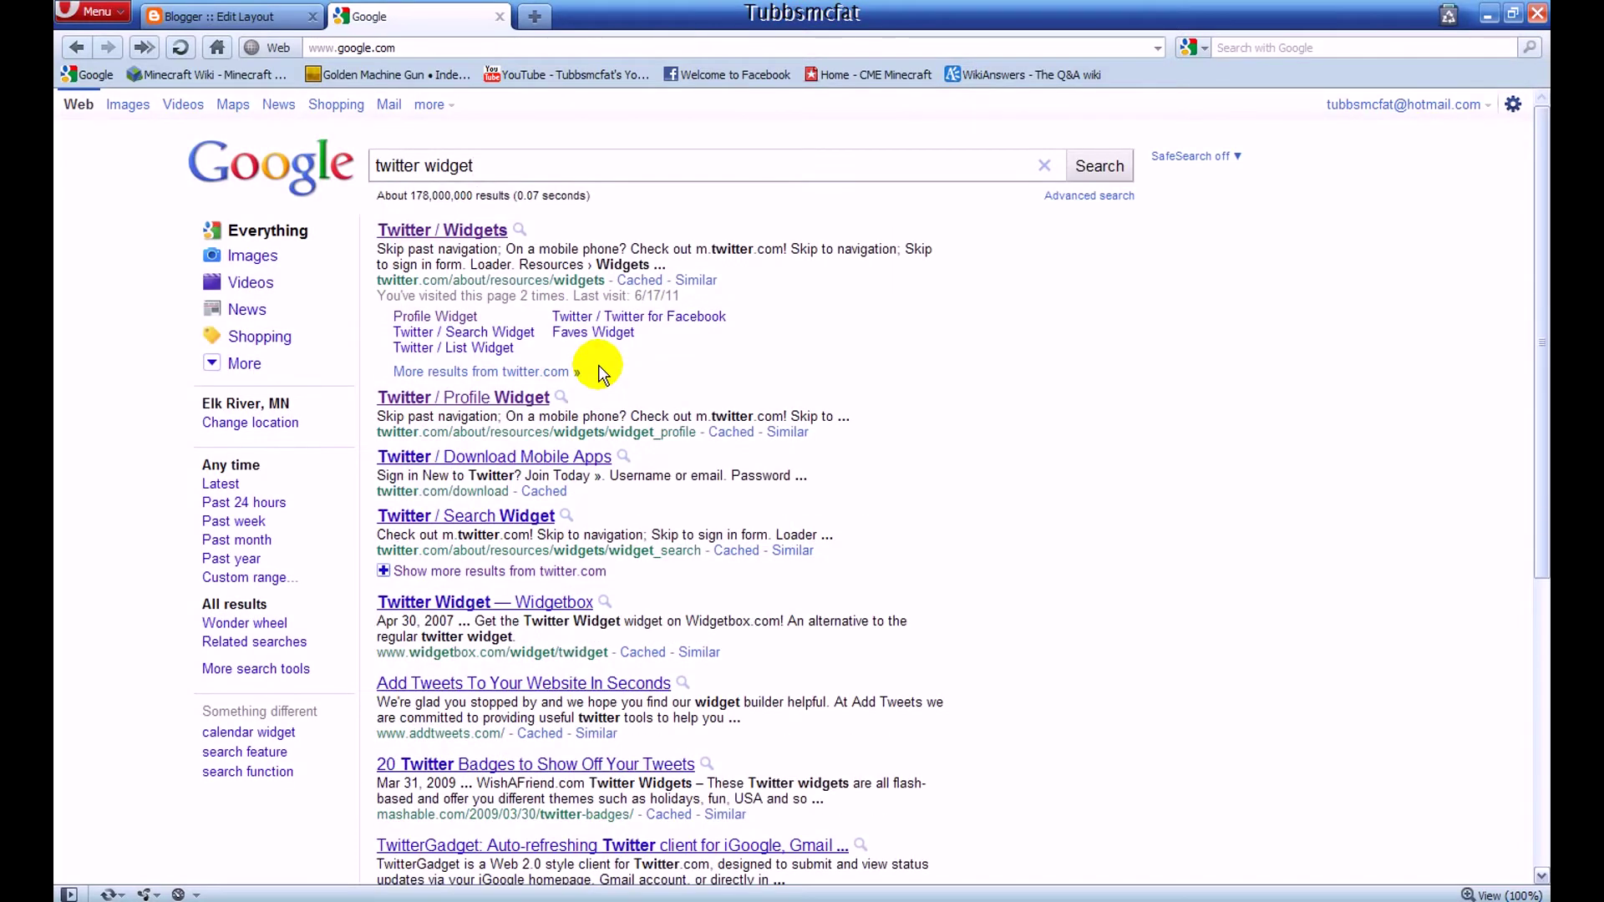
Step: Open Twitter / Widgets and choose the Profile Widget under My Website
left_click(449, 234)
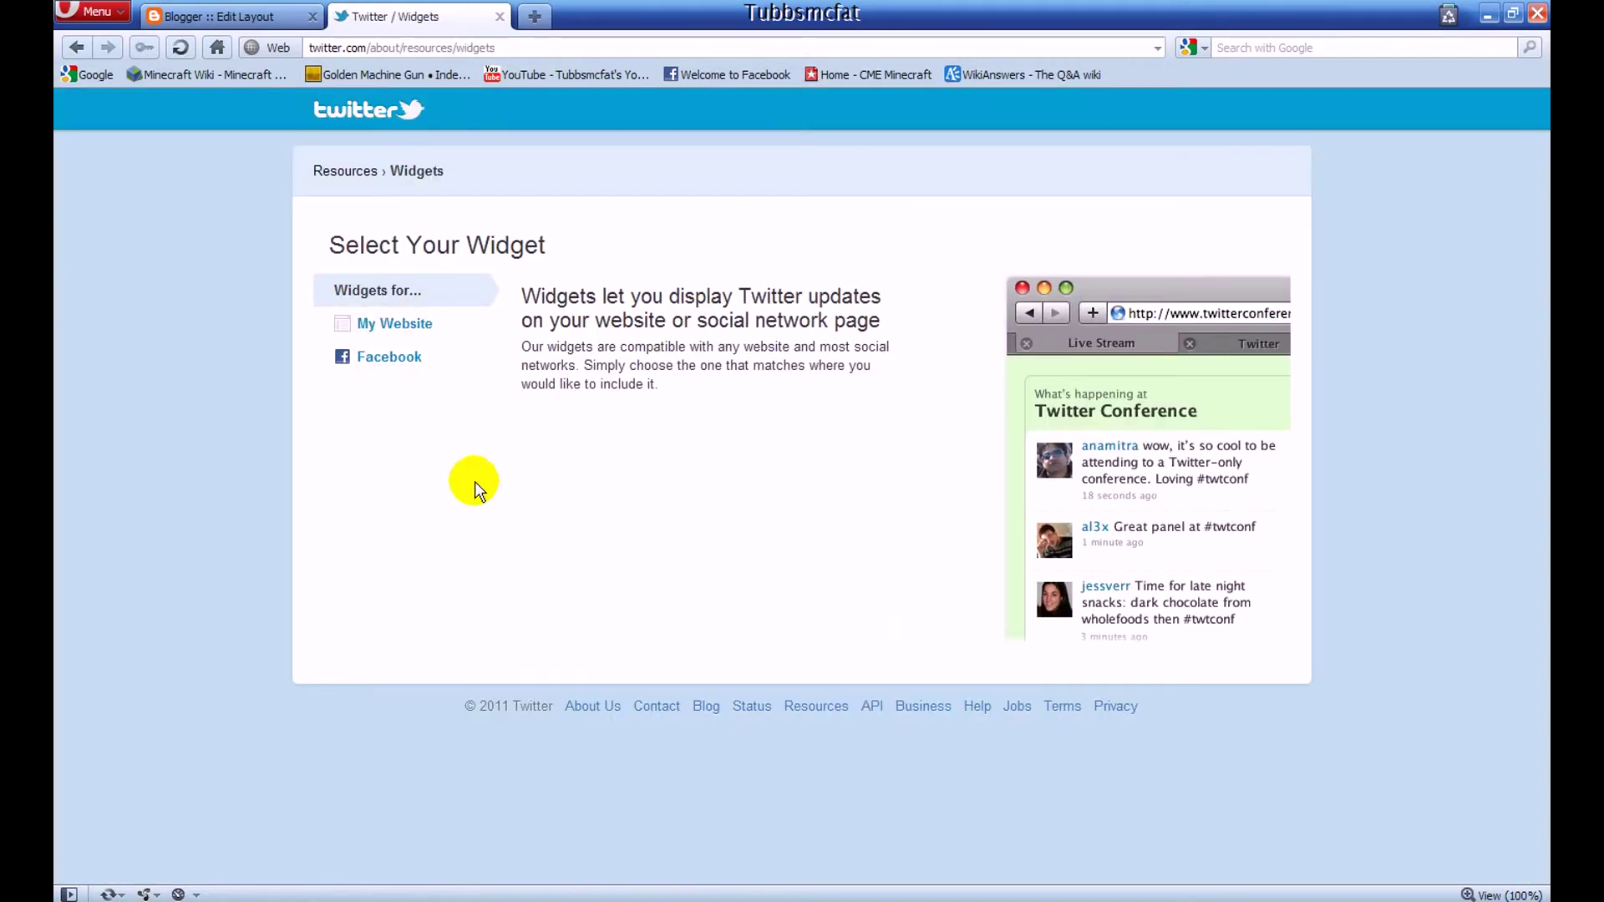
left_click(408, 327)
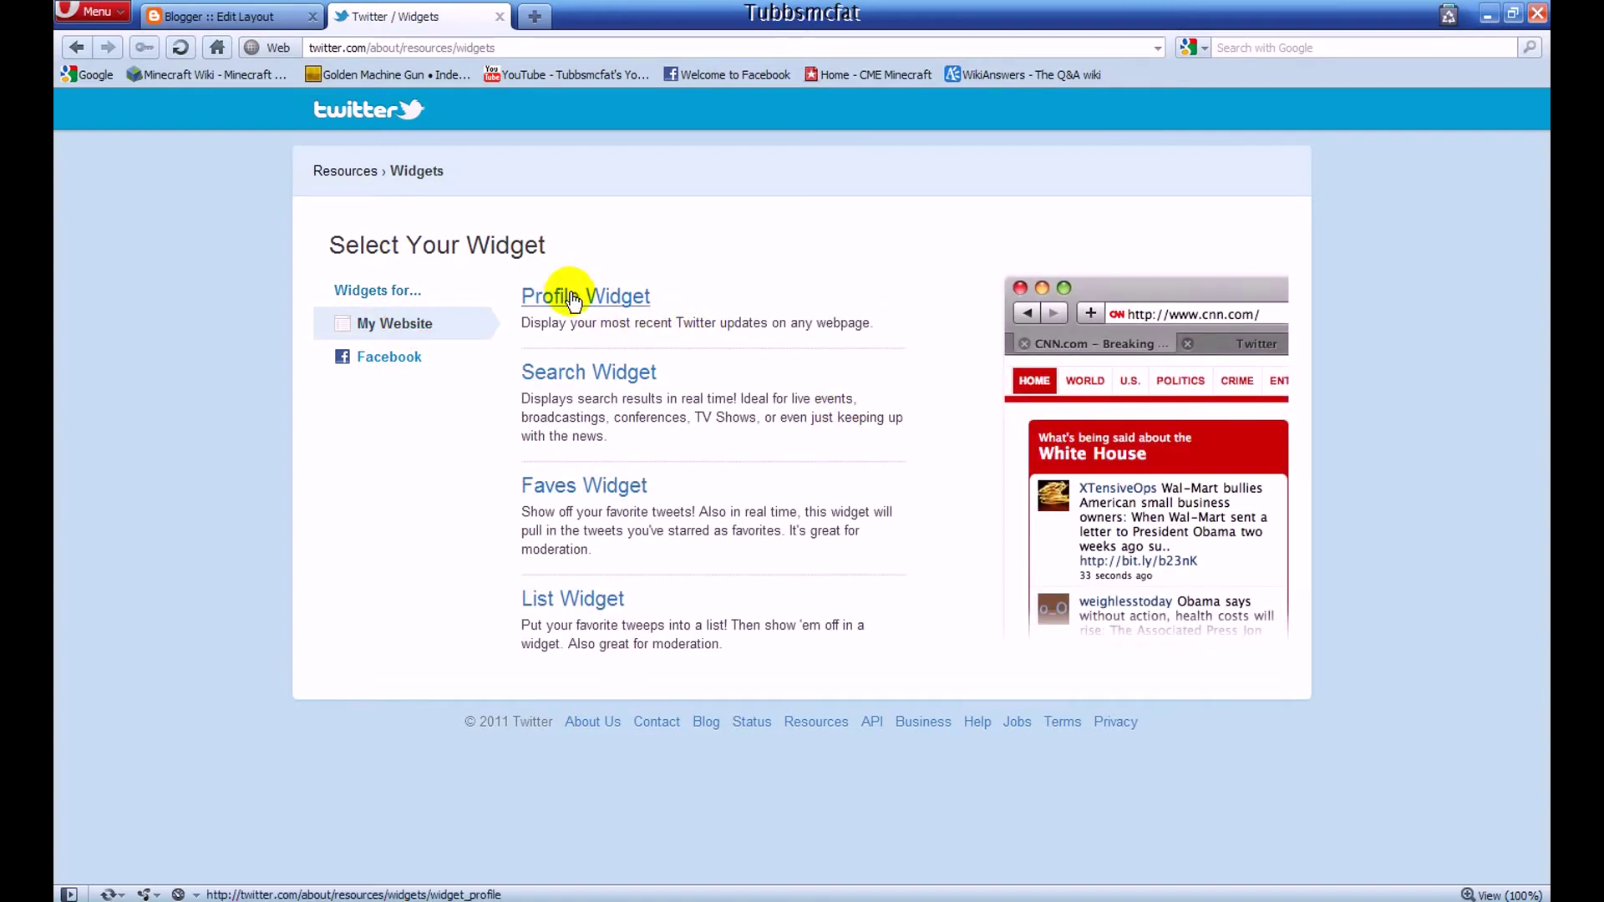
left_click(573, 297)
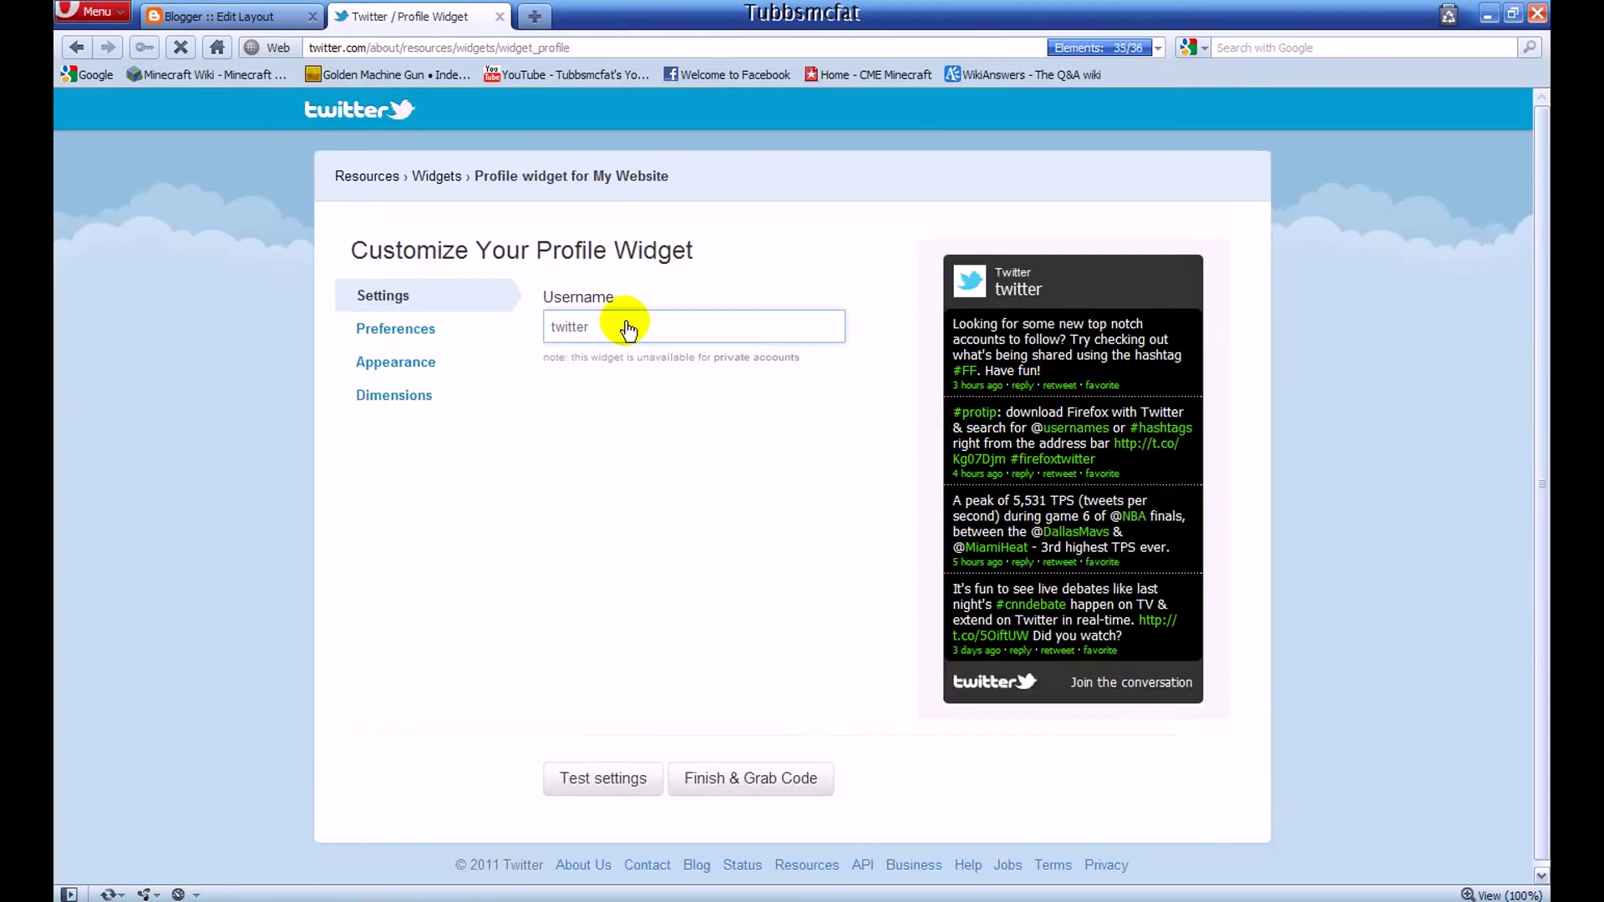
Step: Enter the account's username in the Username field and test settings to preview its tweets
type("Tubbsmcfat")
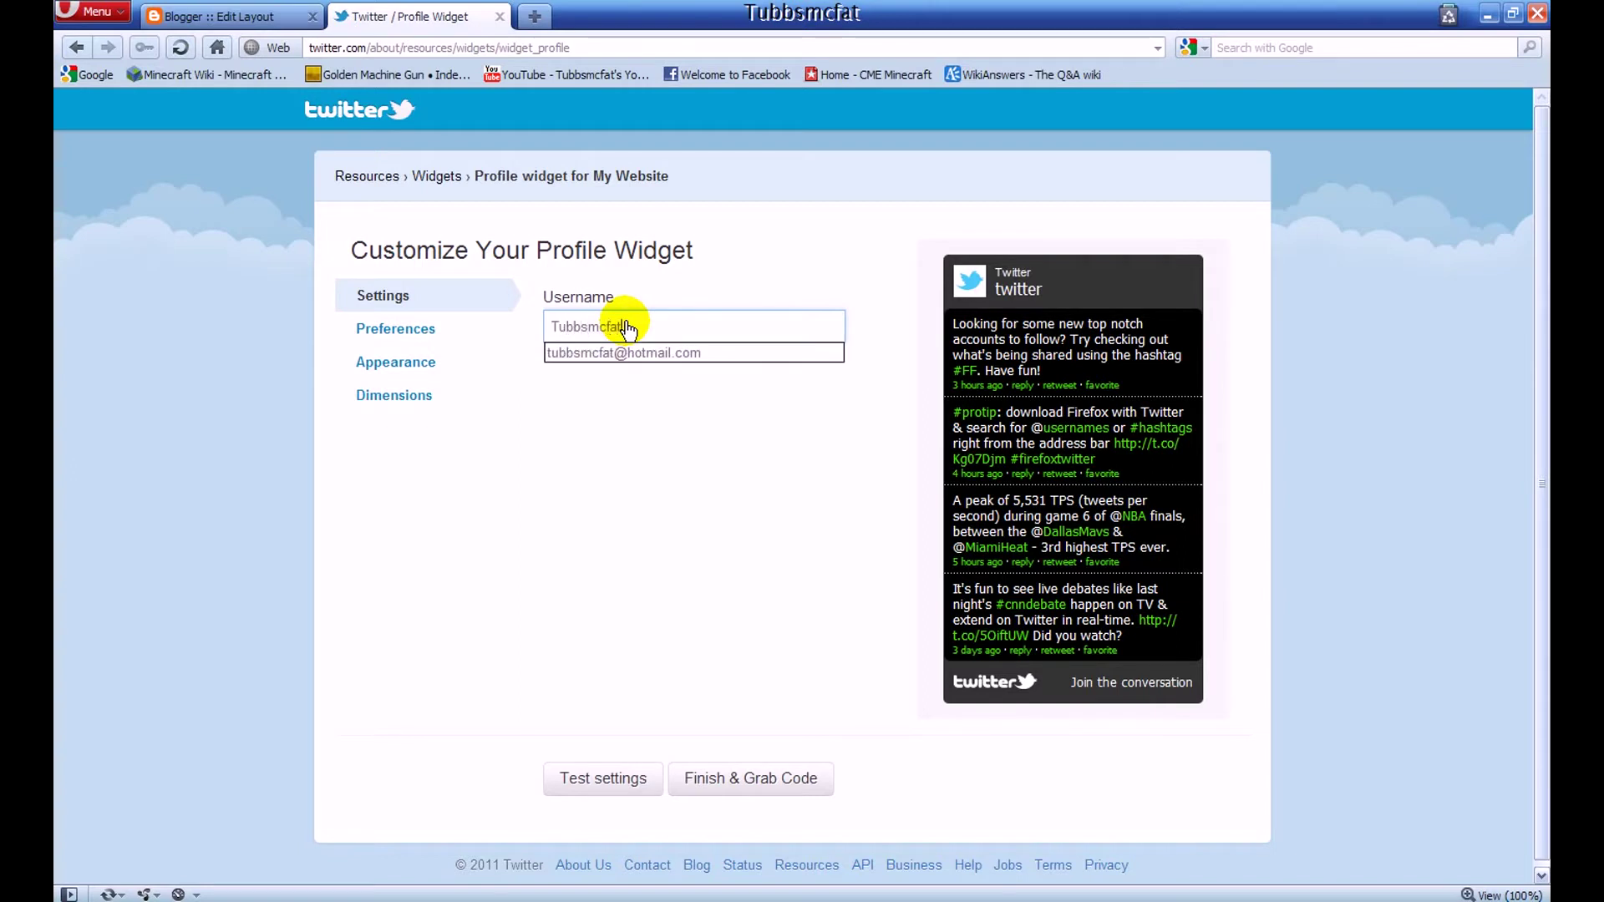
left_click(609, 688)
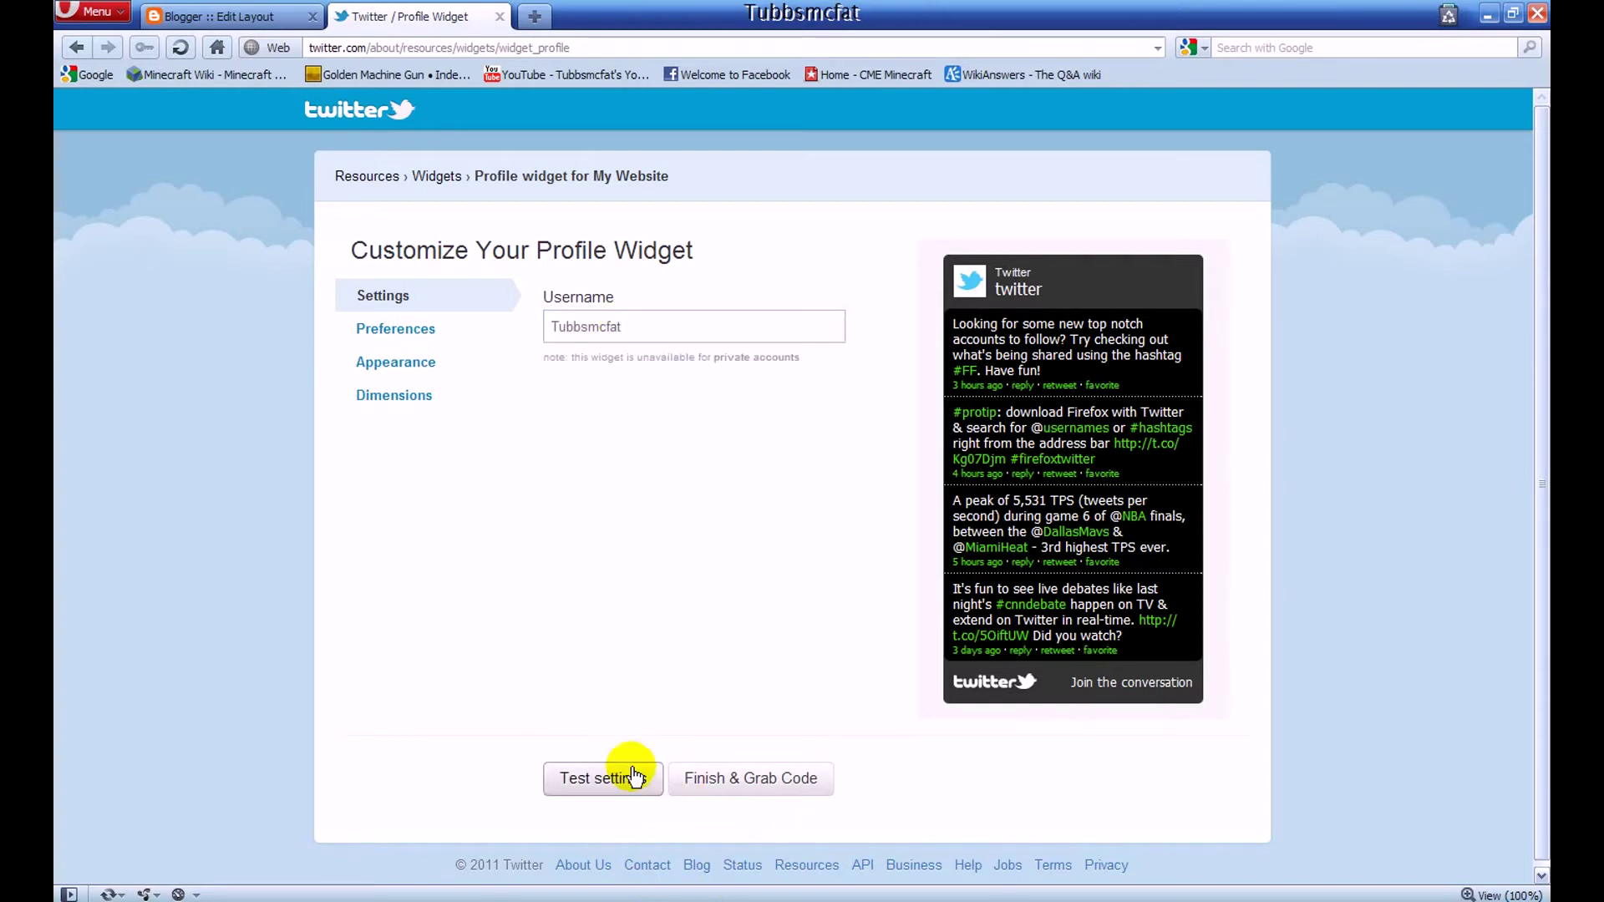
left_click(626, 775)
left_click_drag(712, 322, 566, 307)
left_click(695, 434)
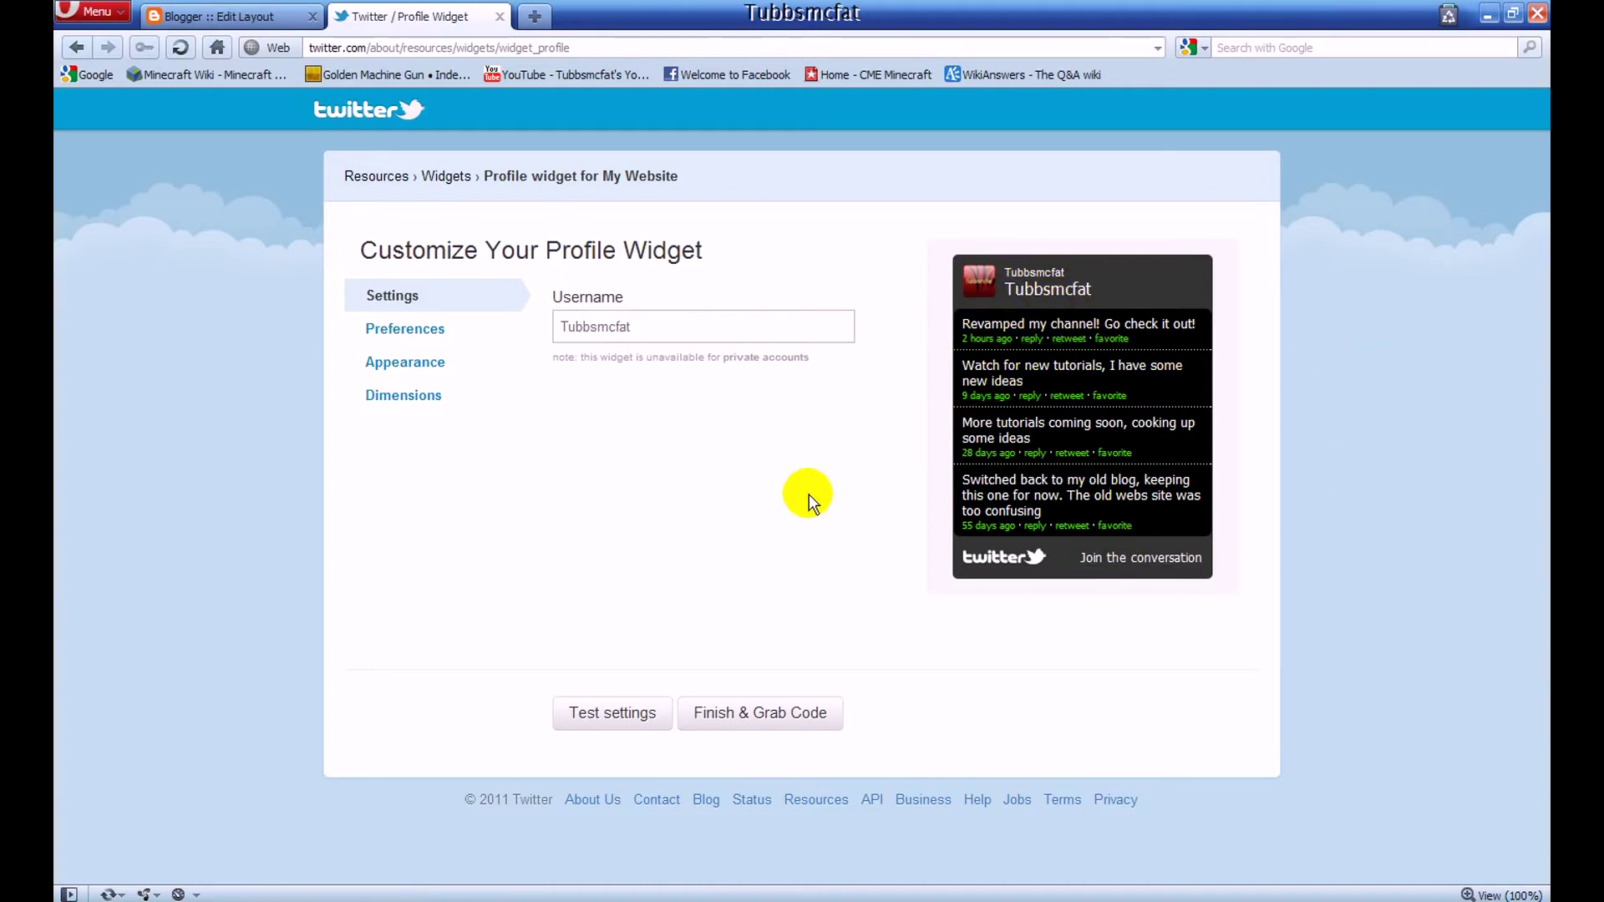
Step: Toggle the include-scrollbar preference and set the shell background to dark green #3a6644
left_click(435, 334)
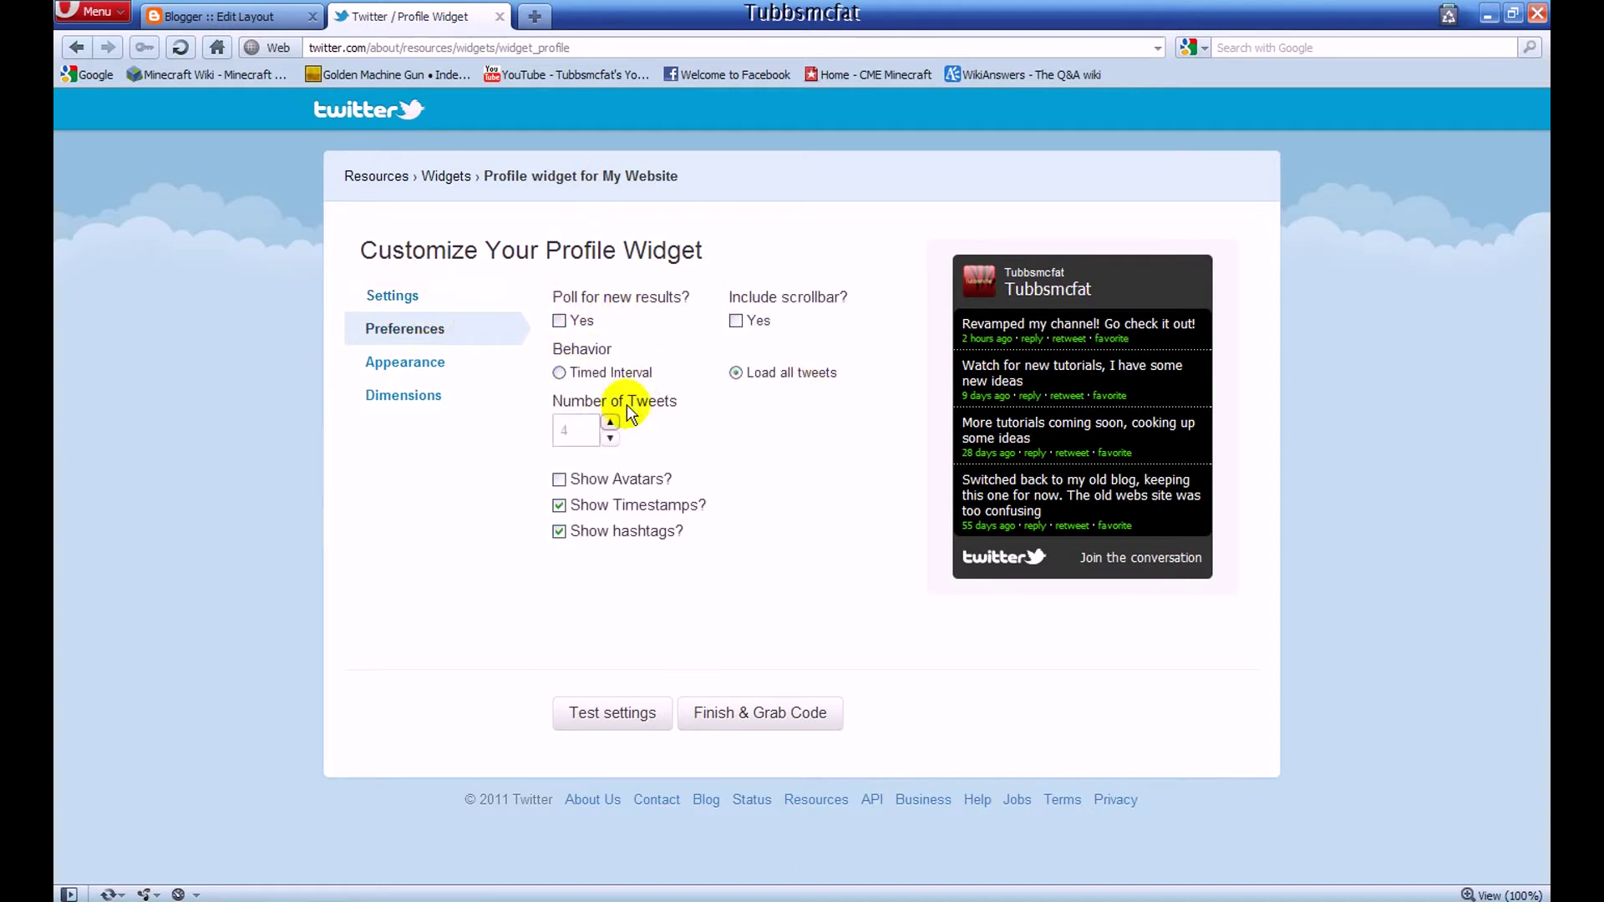
left_click(735, 321)
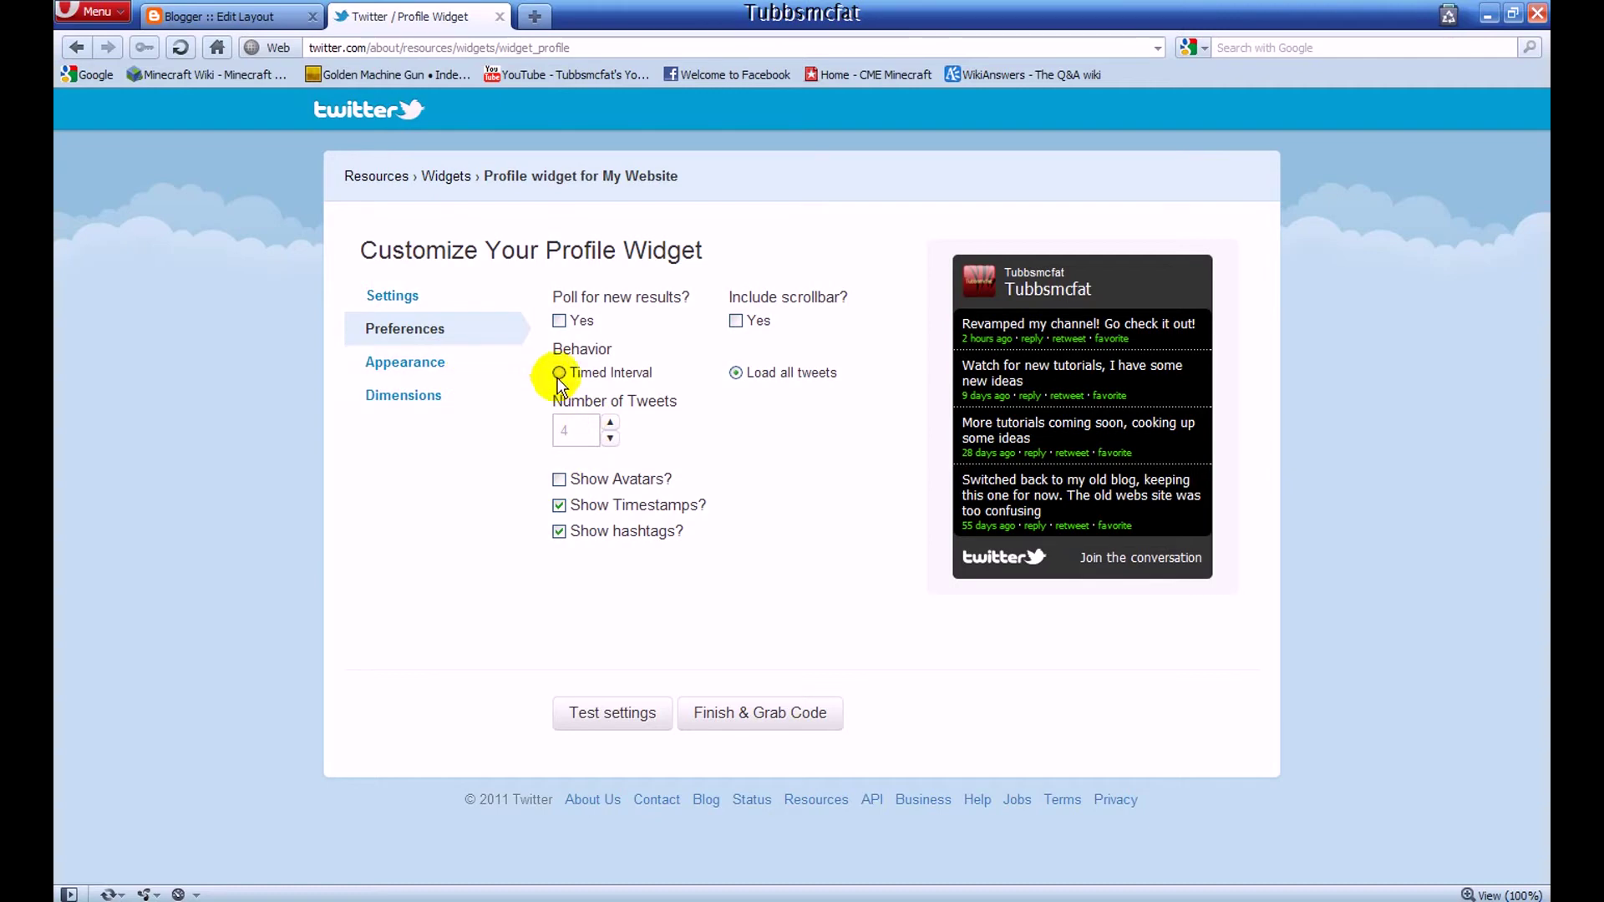
left_click(445, 367)
left_click(676, 324)
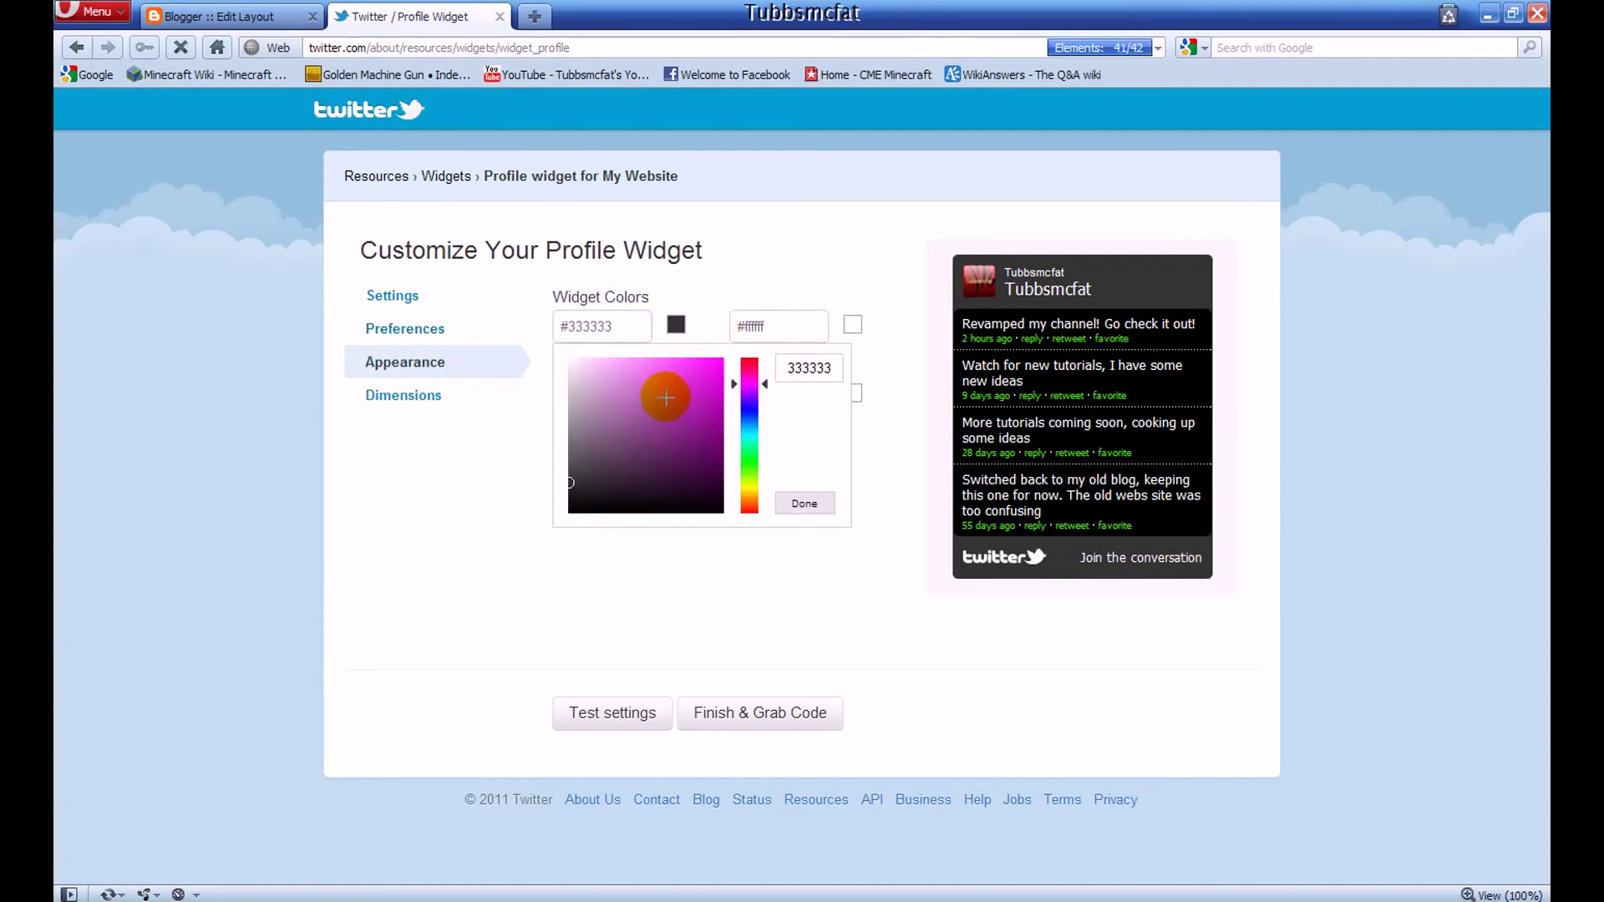
left_click_drag(748, 385, 756, 455)
left_click(706, 380)
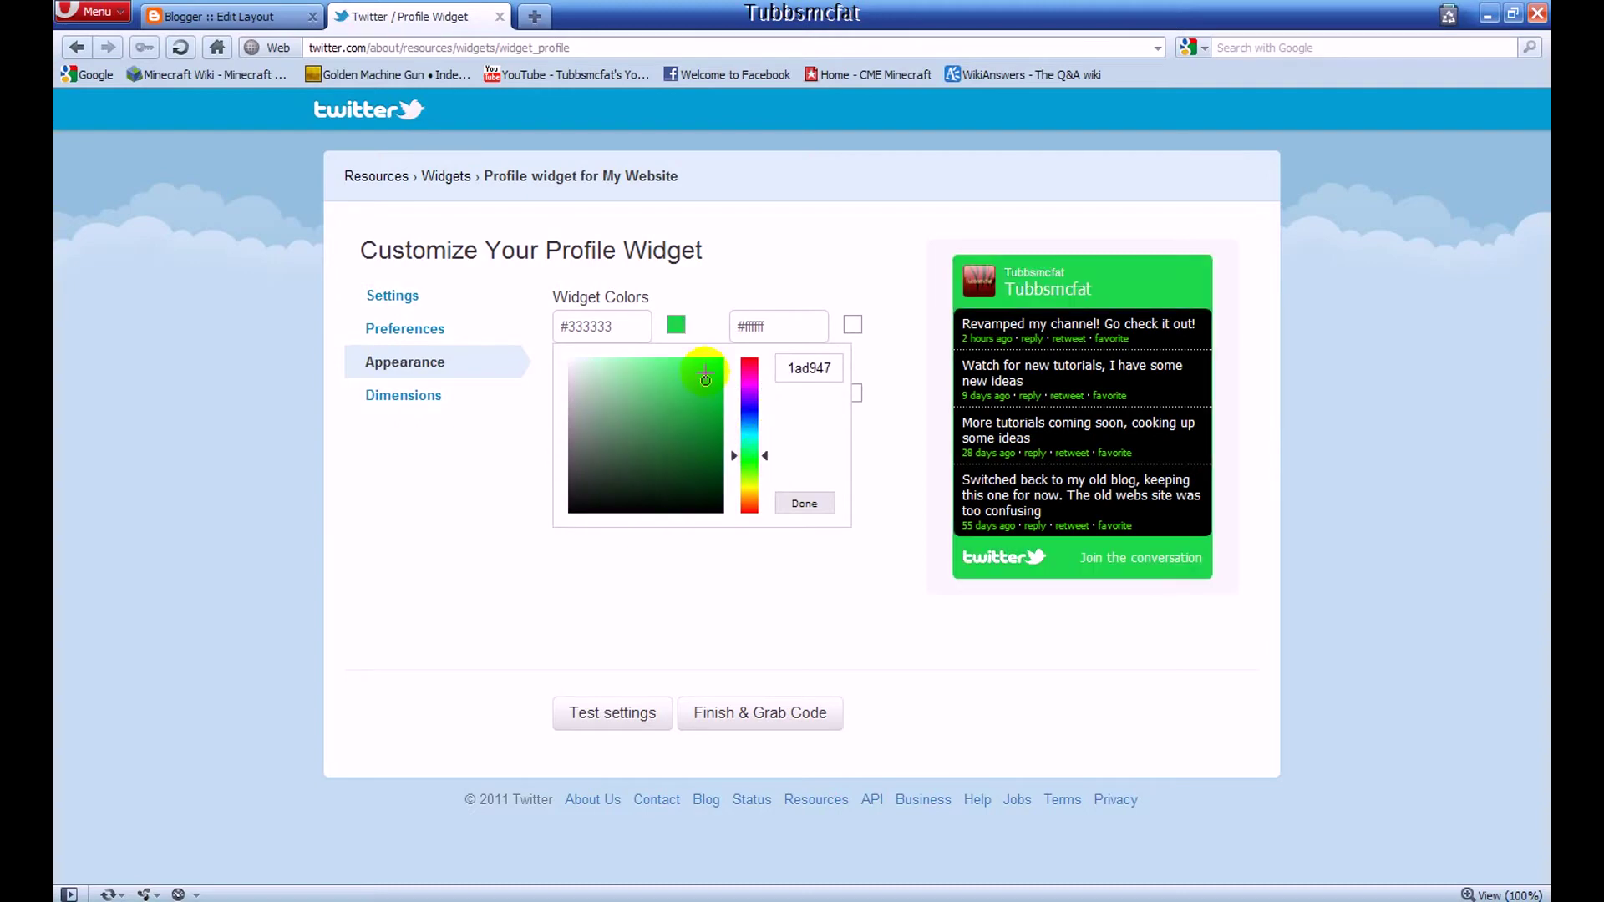
left_click(629, 433)
left_click(723, 430)
left_click_drag(659, 443, 641, 451)
left_click(840, 590)
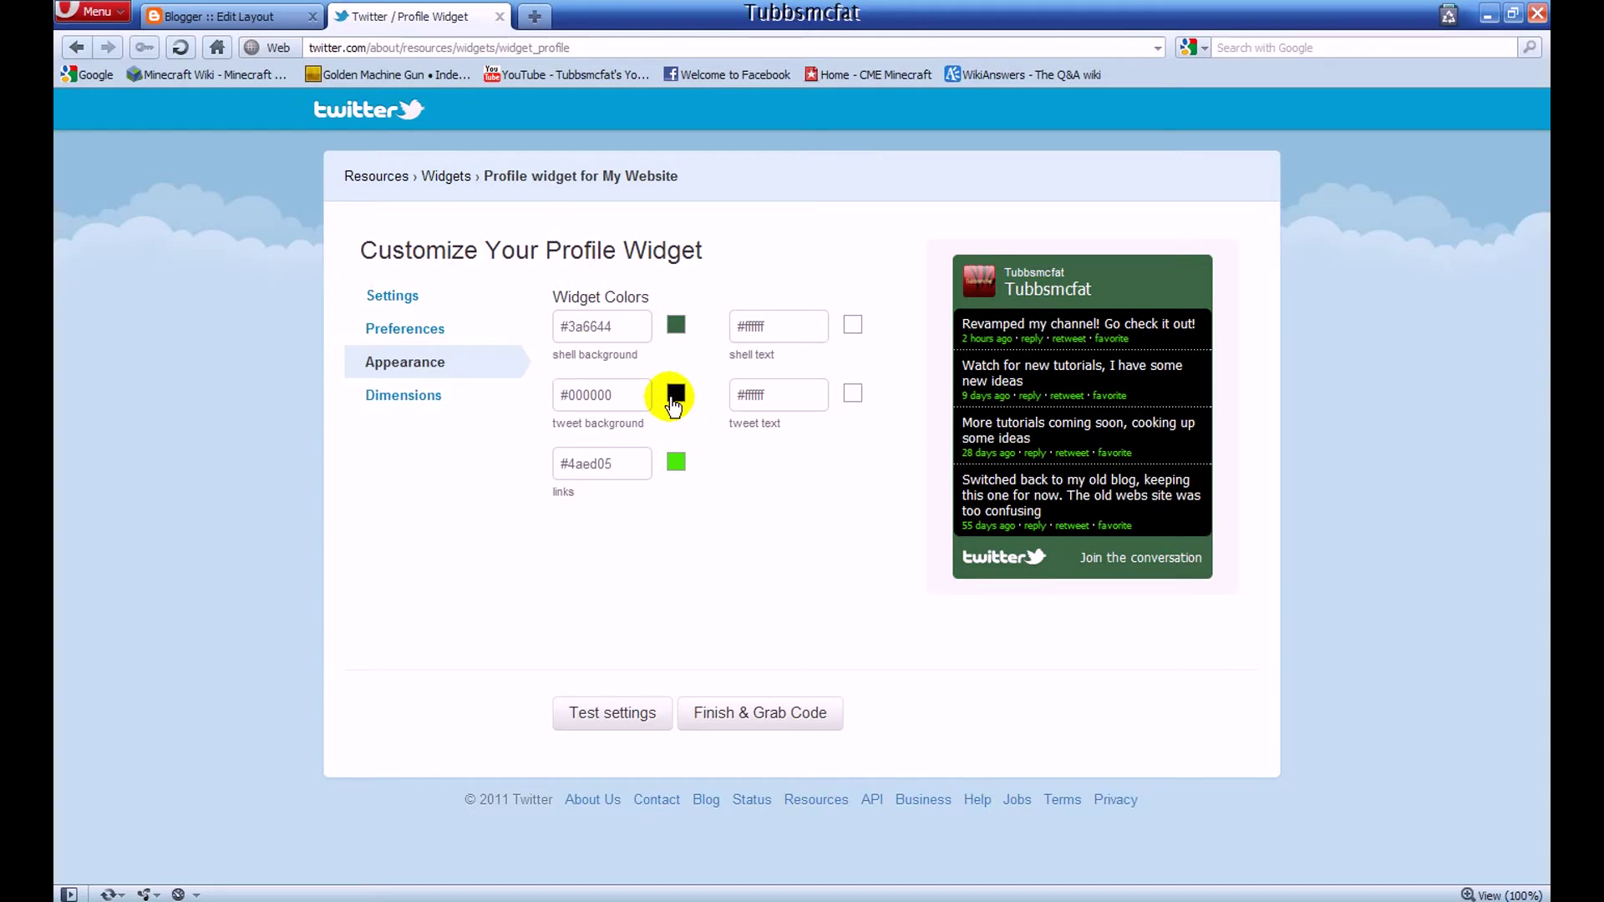
Step: Set the links colour to a lighter green, #9edb83
left_click(678, 461)
left_click(649, 605)
left_click(630, 516)
left_click(959, 623)
left_click(502, 405)
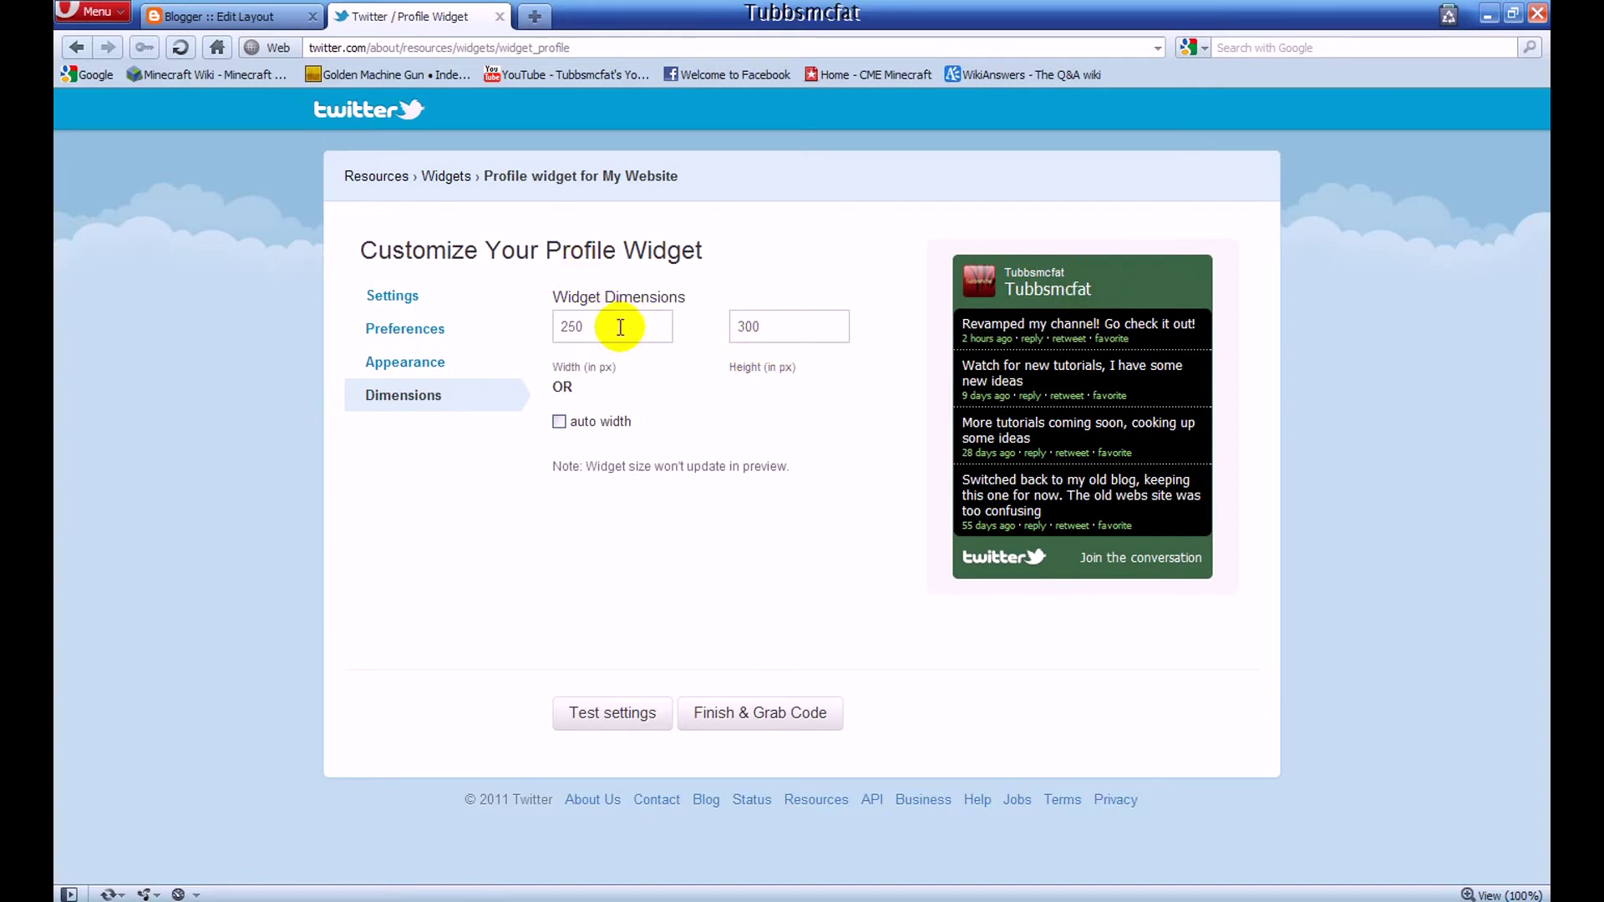
Step: Change the widget width from 250 to 400 and turn on auto width
left_click_drag(620, 327, 535, 325)
type("400")
left_click(821, 492)
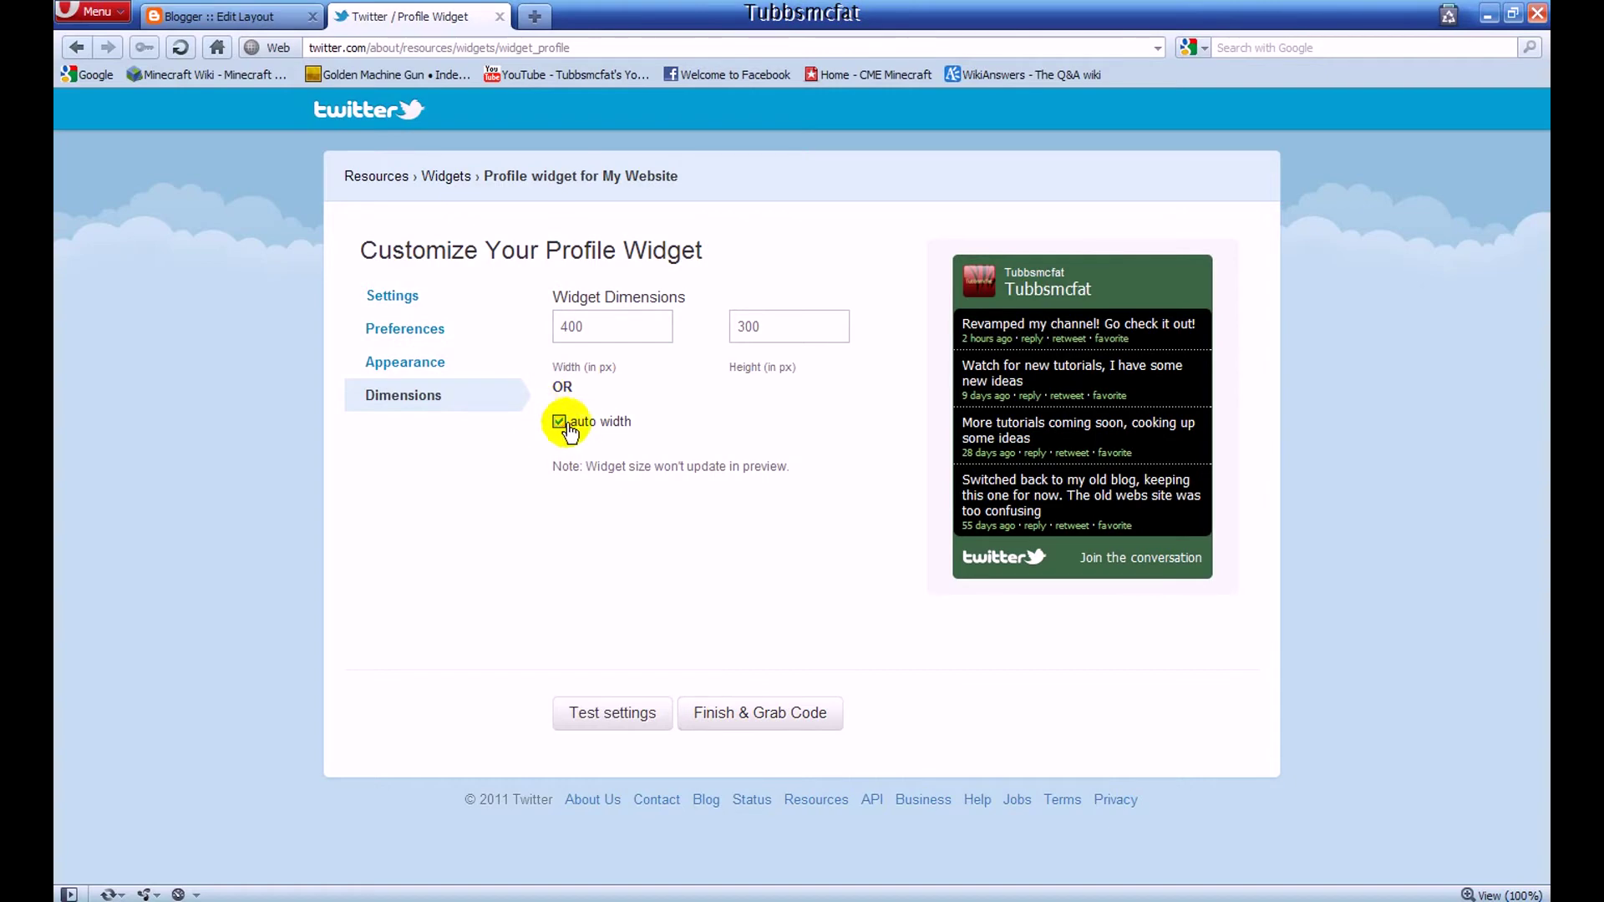
Step: Generate the widget's embed code, copy it, and return to Blogger's layout page
left_click(762, 710)
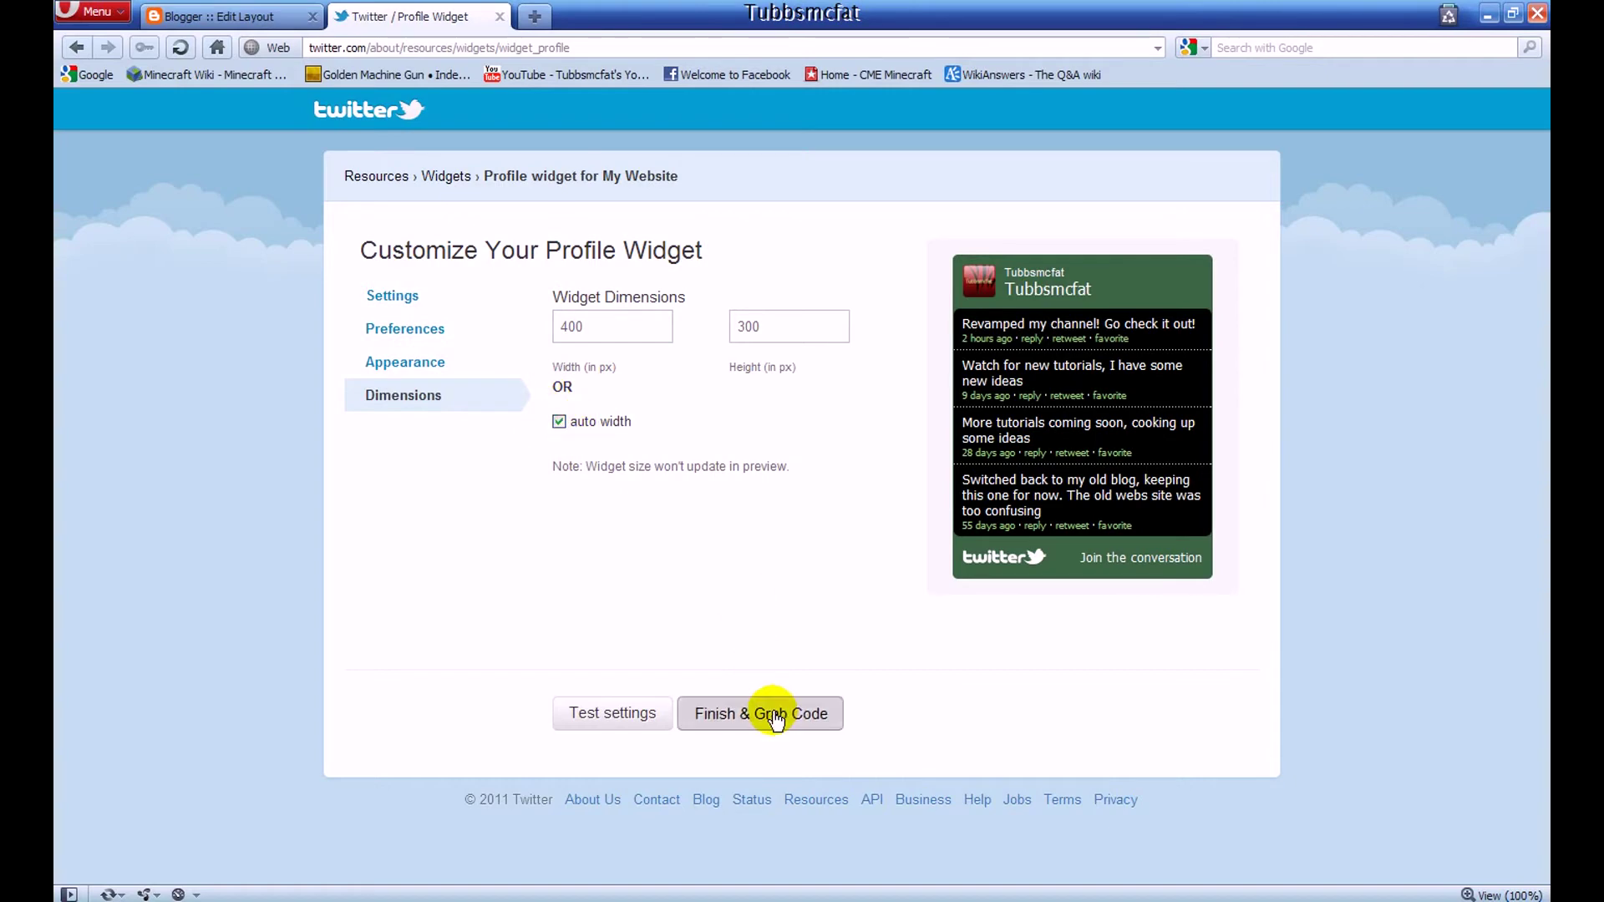
left_click(613, 414)
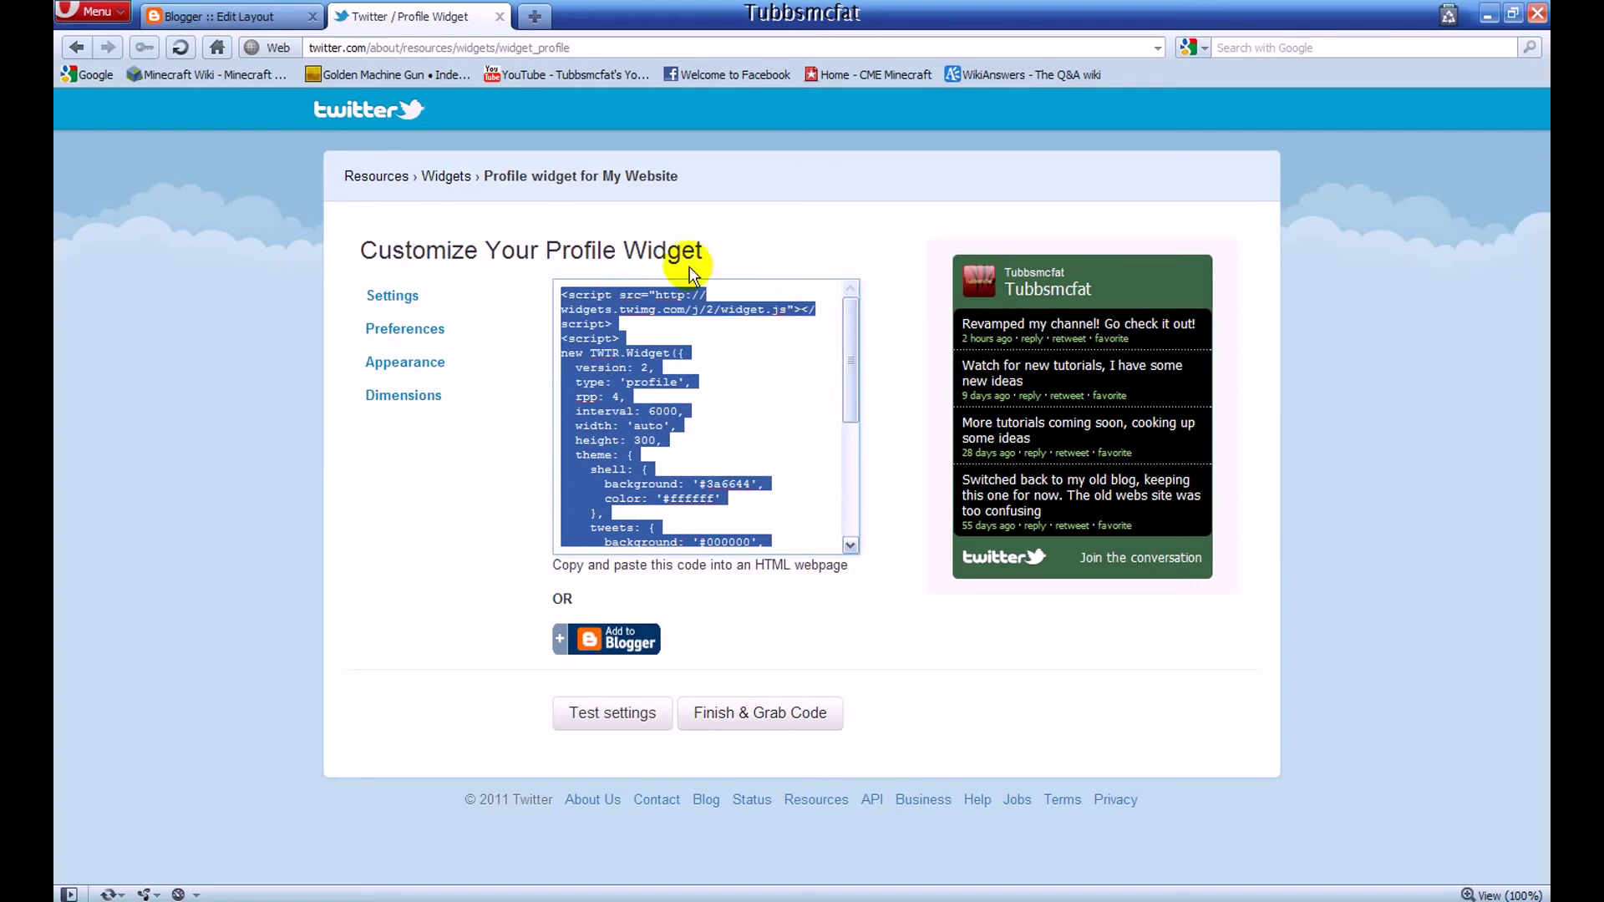
left_click_drag(850, 372, 840, 330)
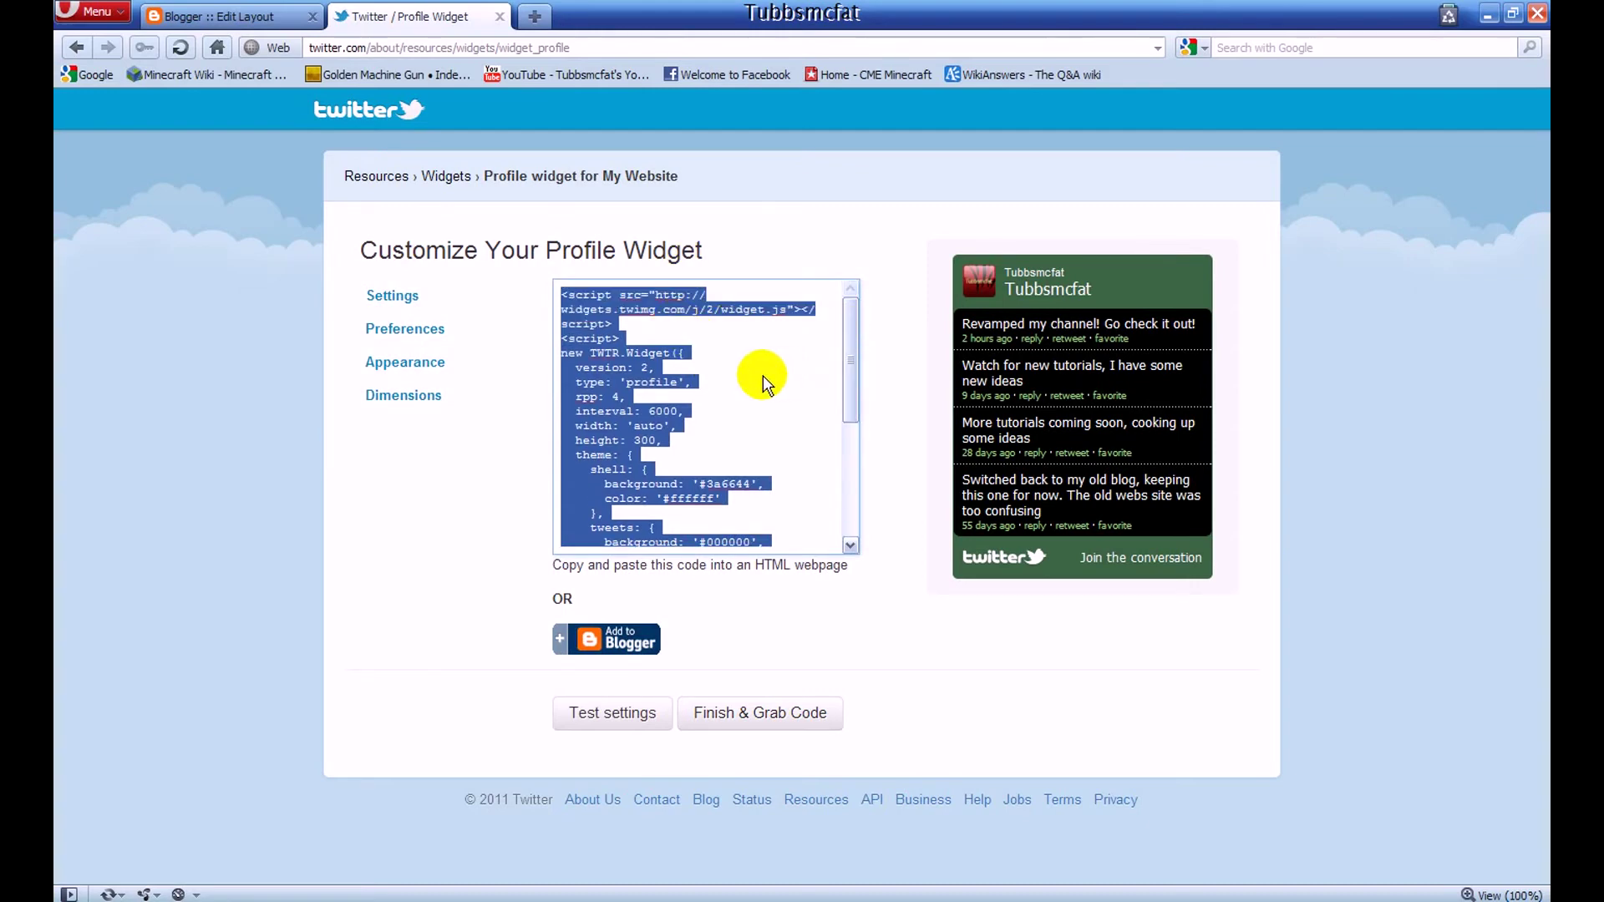
right_click(627, 410)
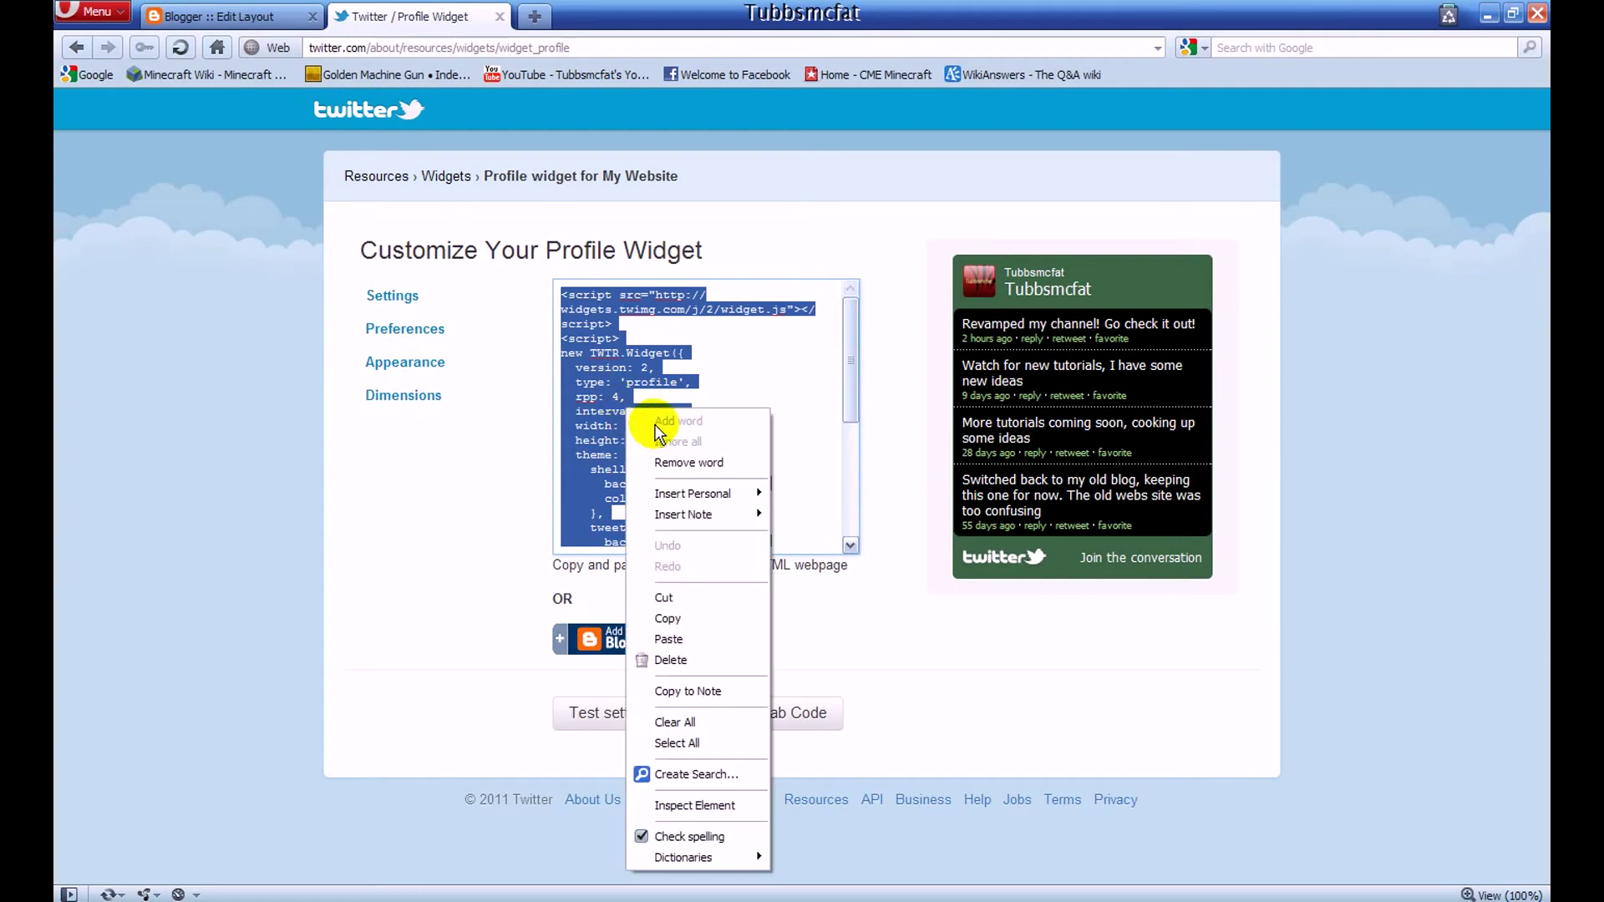
left_click(714, 615)
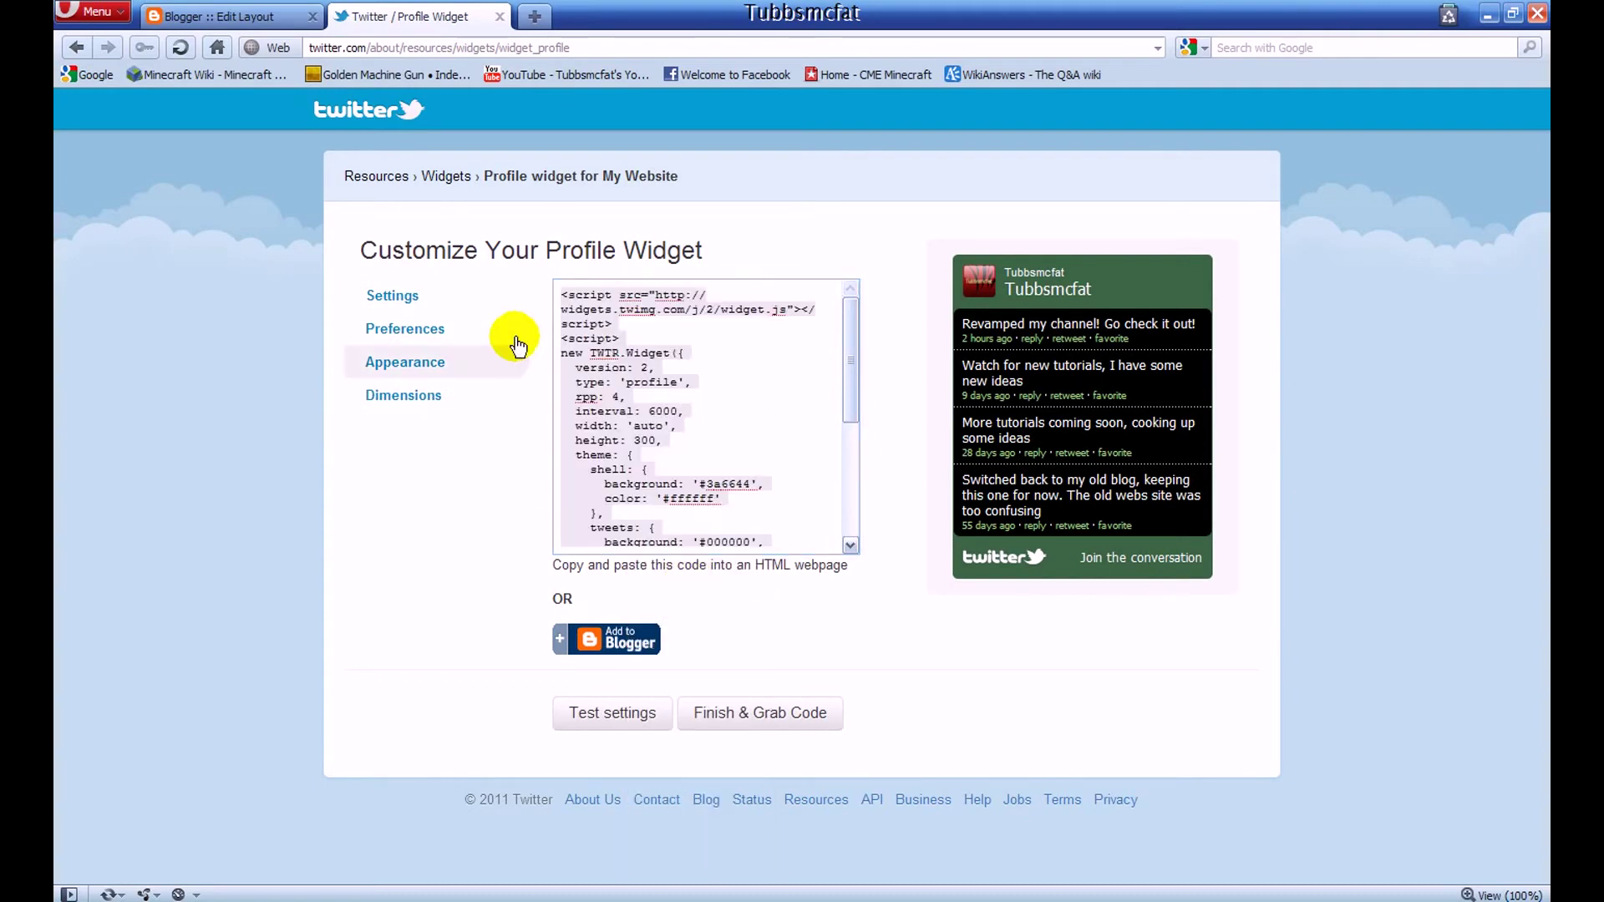
left_click(213, 16)
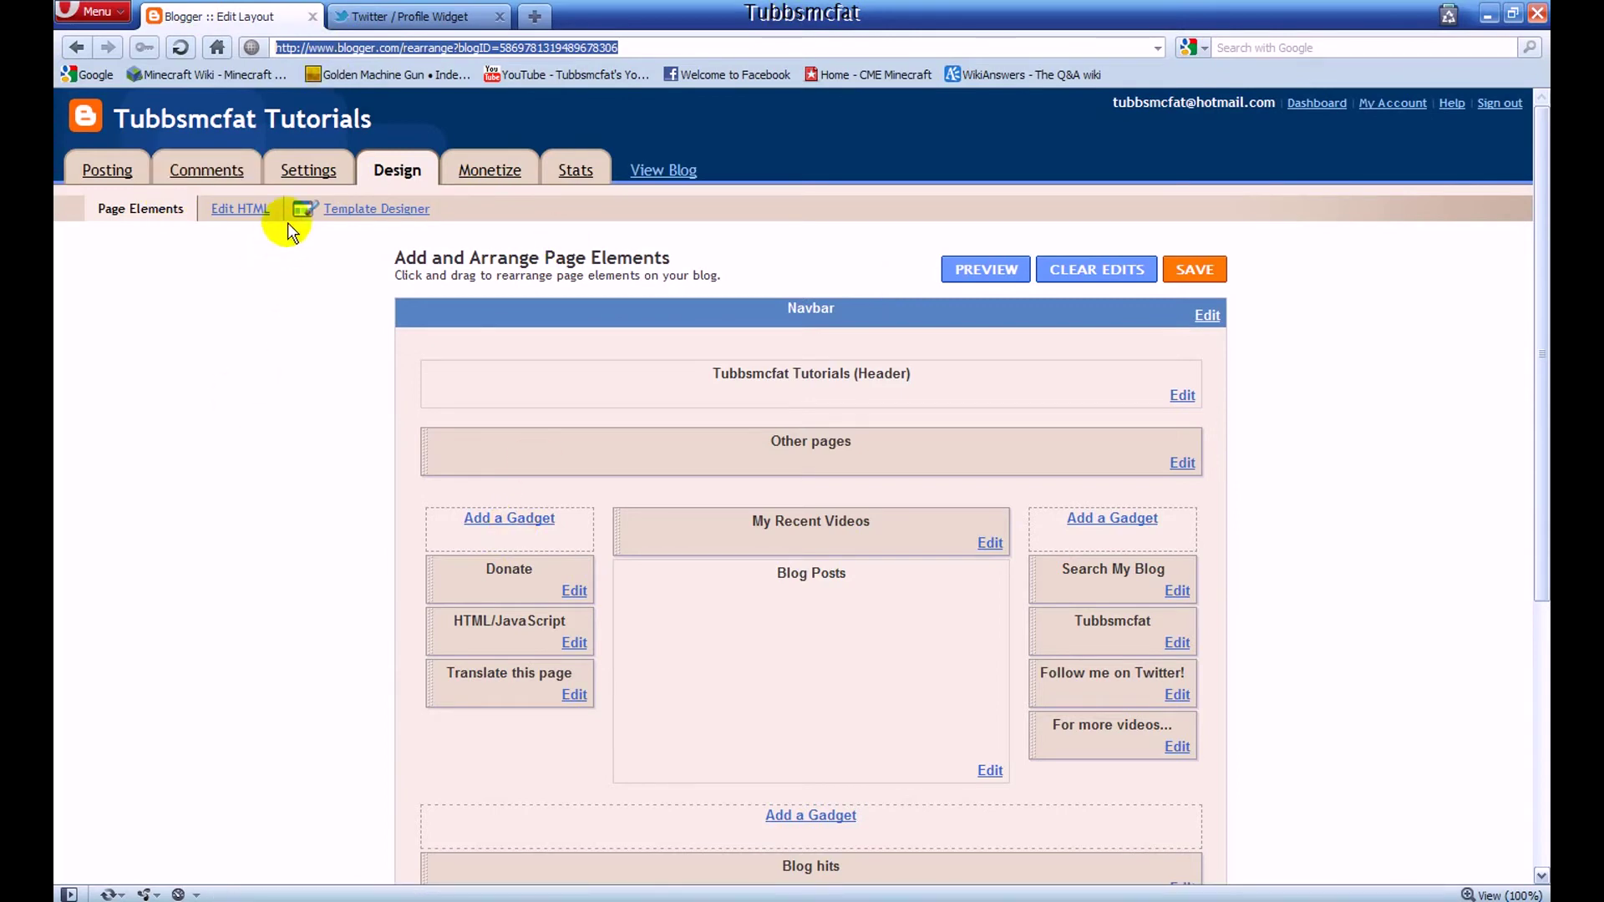
Step: Add an HTML/JavaScript gadget titled 'Follow my Twitter!' containing the pasted Twitter widget script
left_click(539, 523)
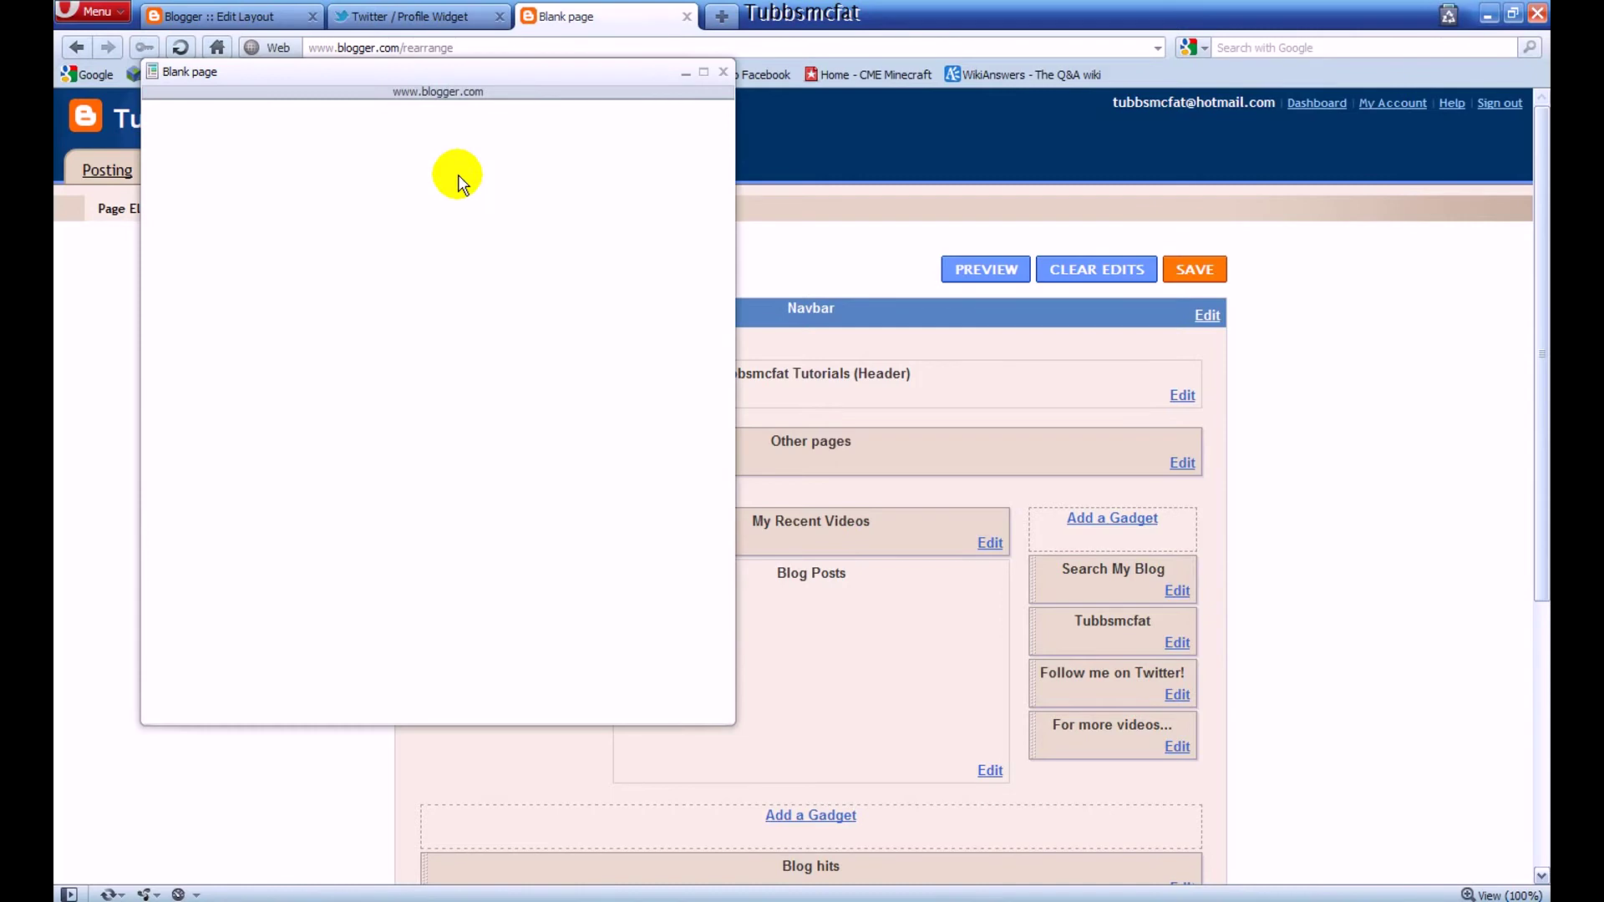
left_click_drag(723, 212, 720, 341)
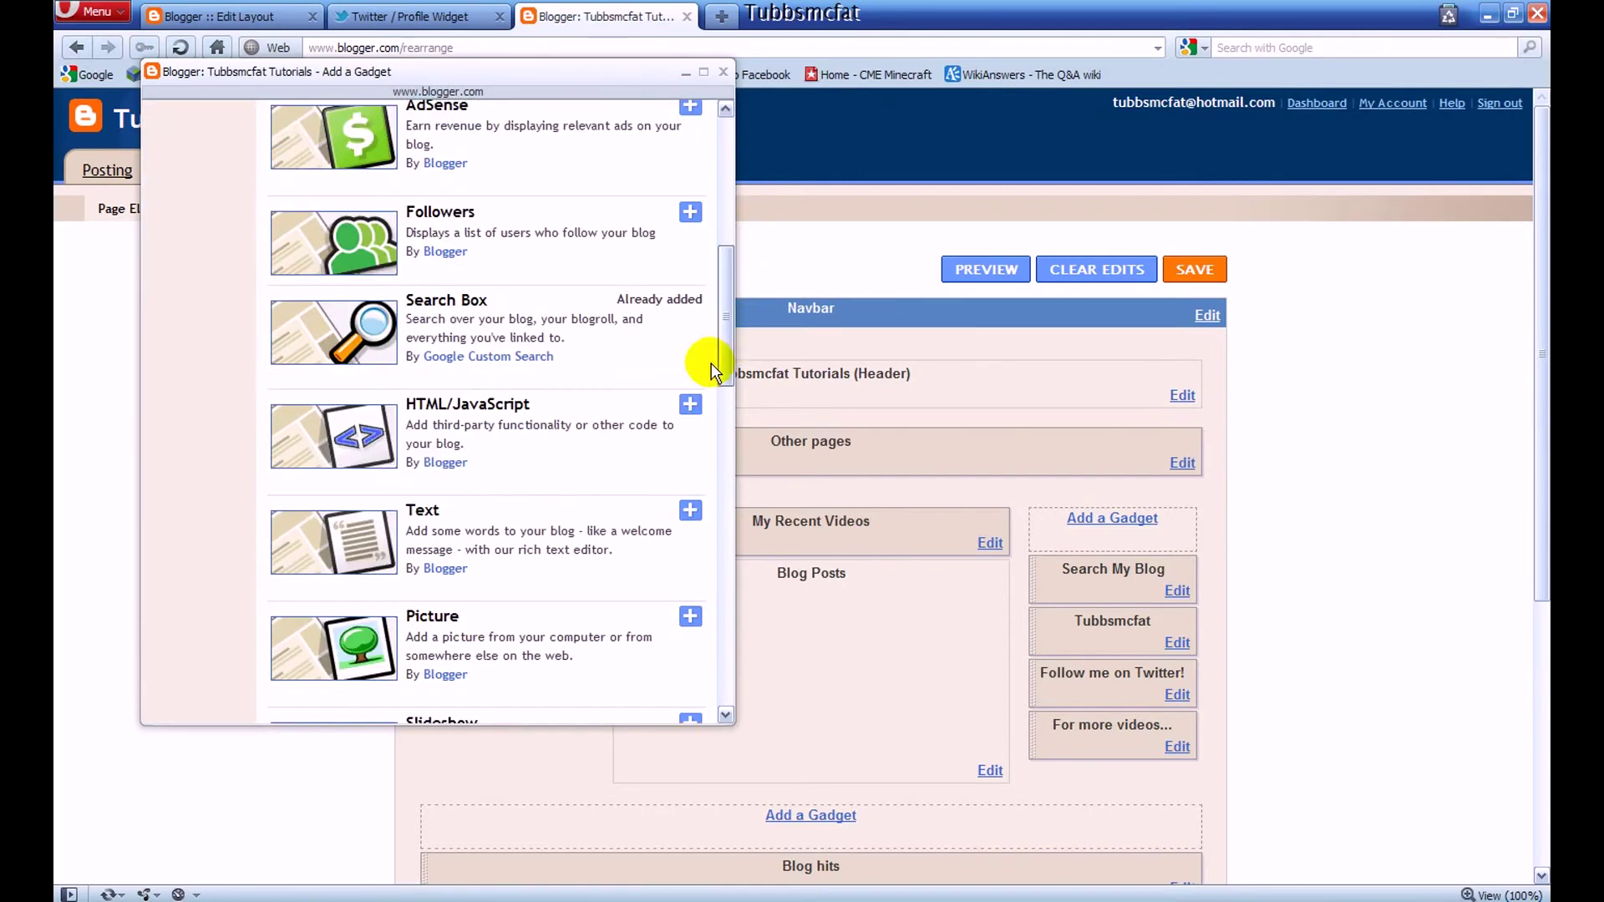
left_click(690, 406)
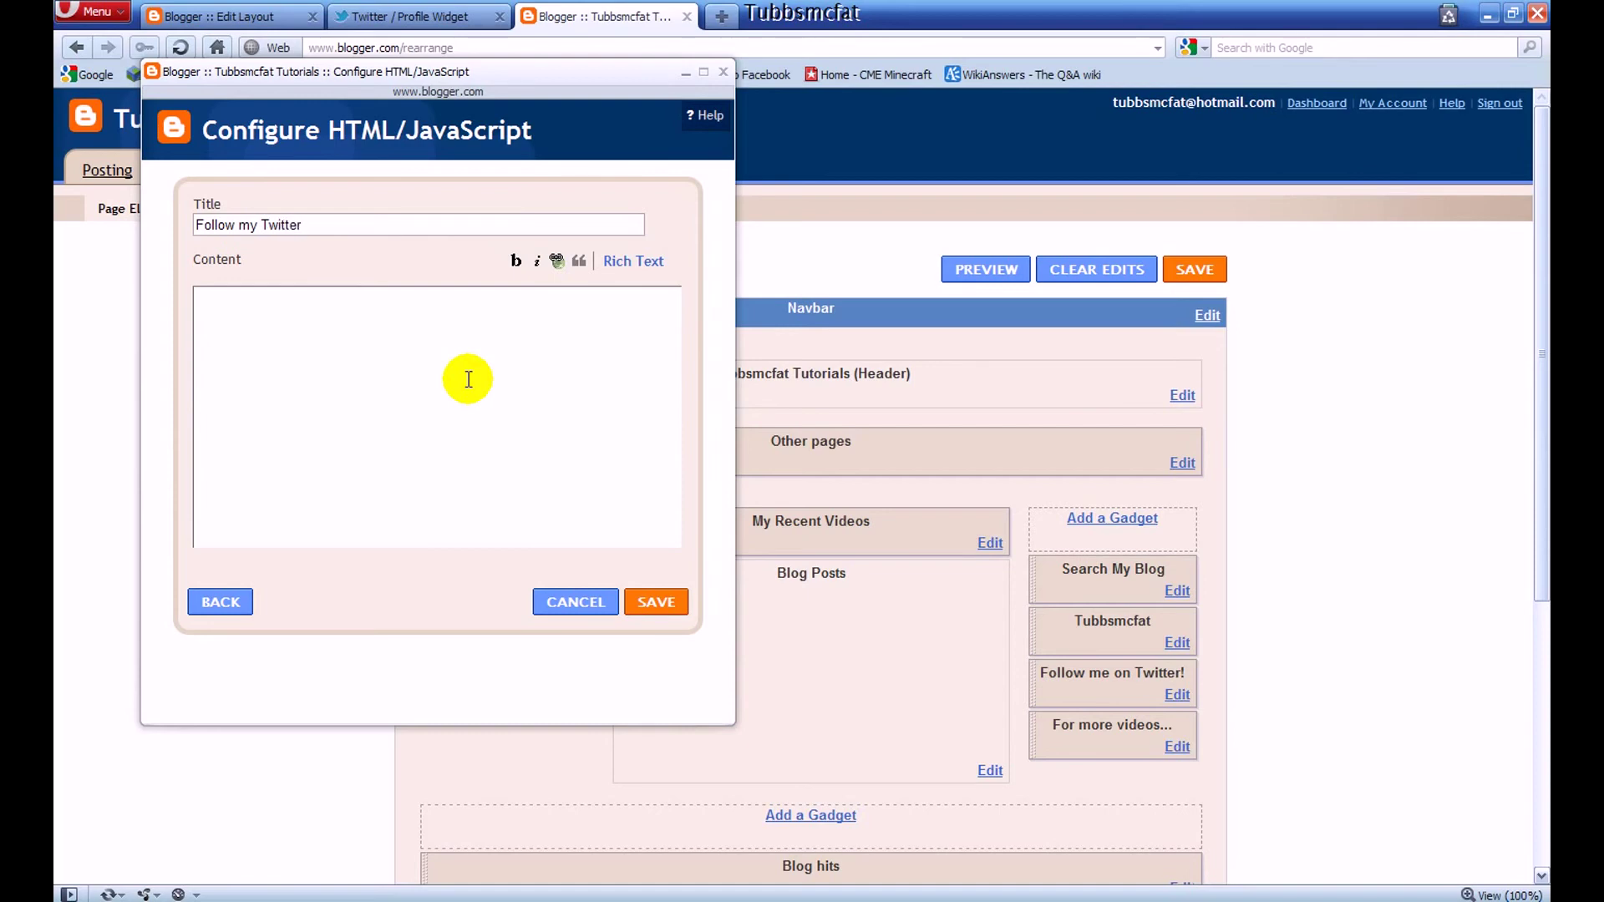
type("!")
left_click(369, 398)
key("ctrl+v")
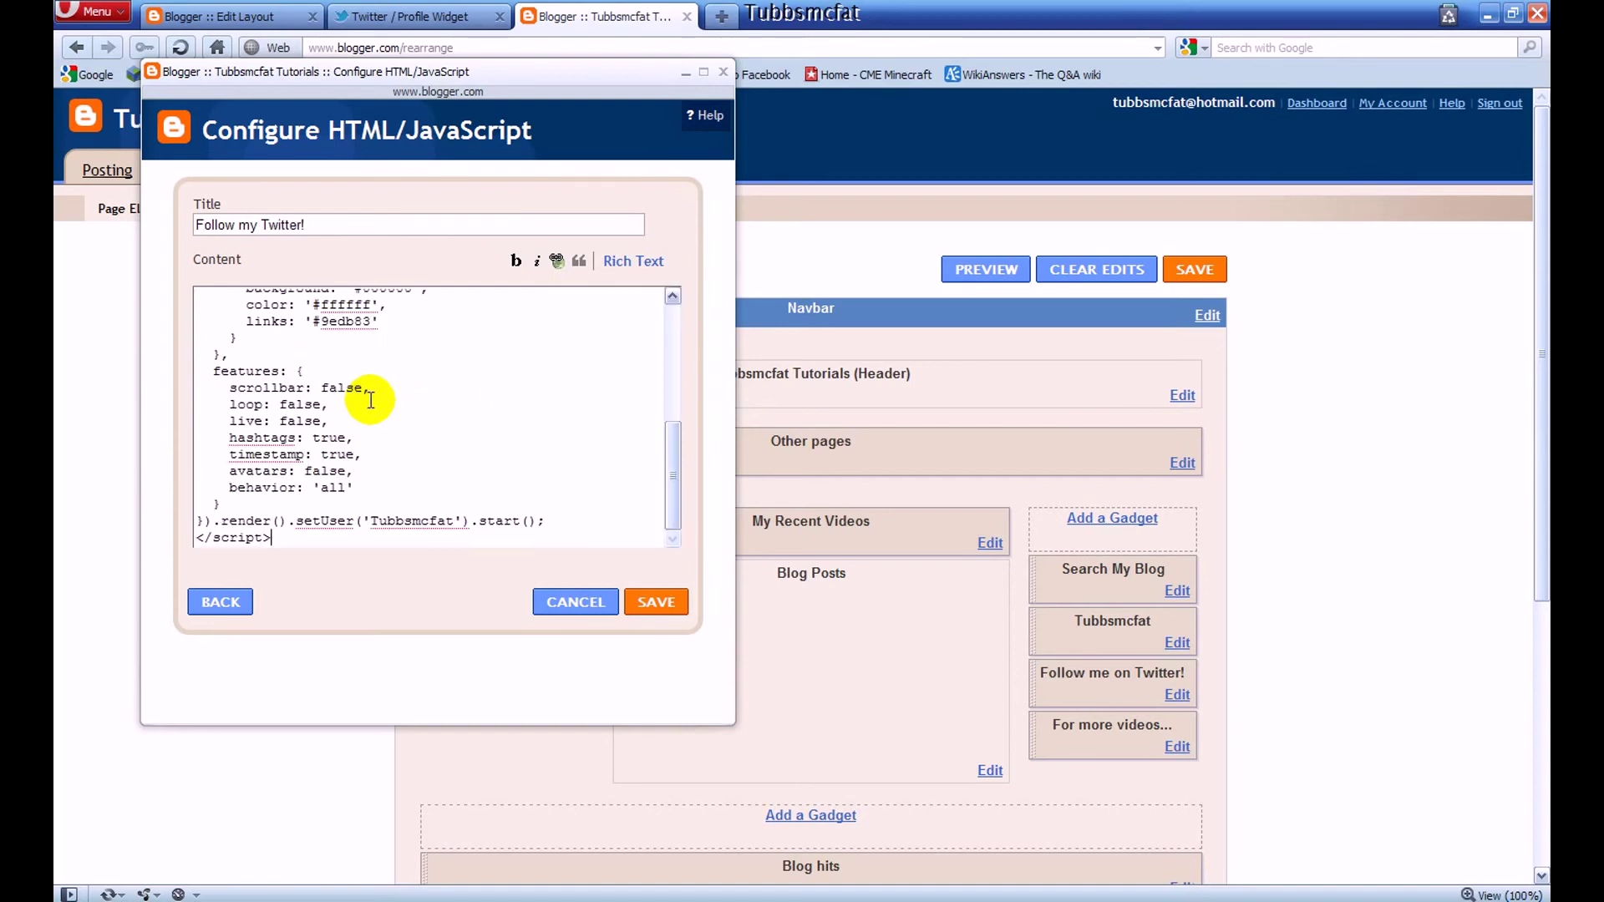
left_click(668, 601)
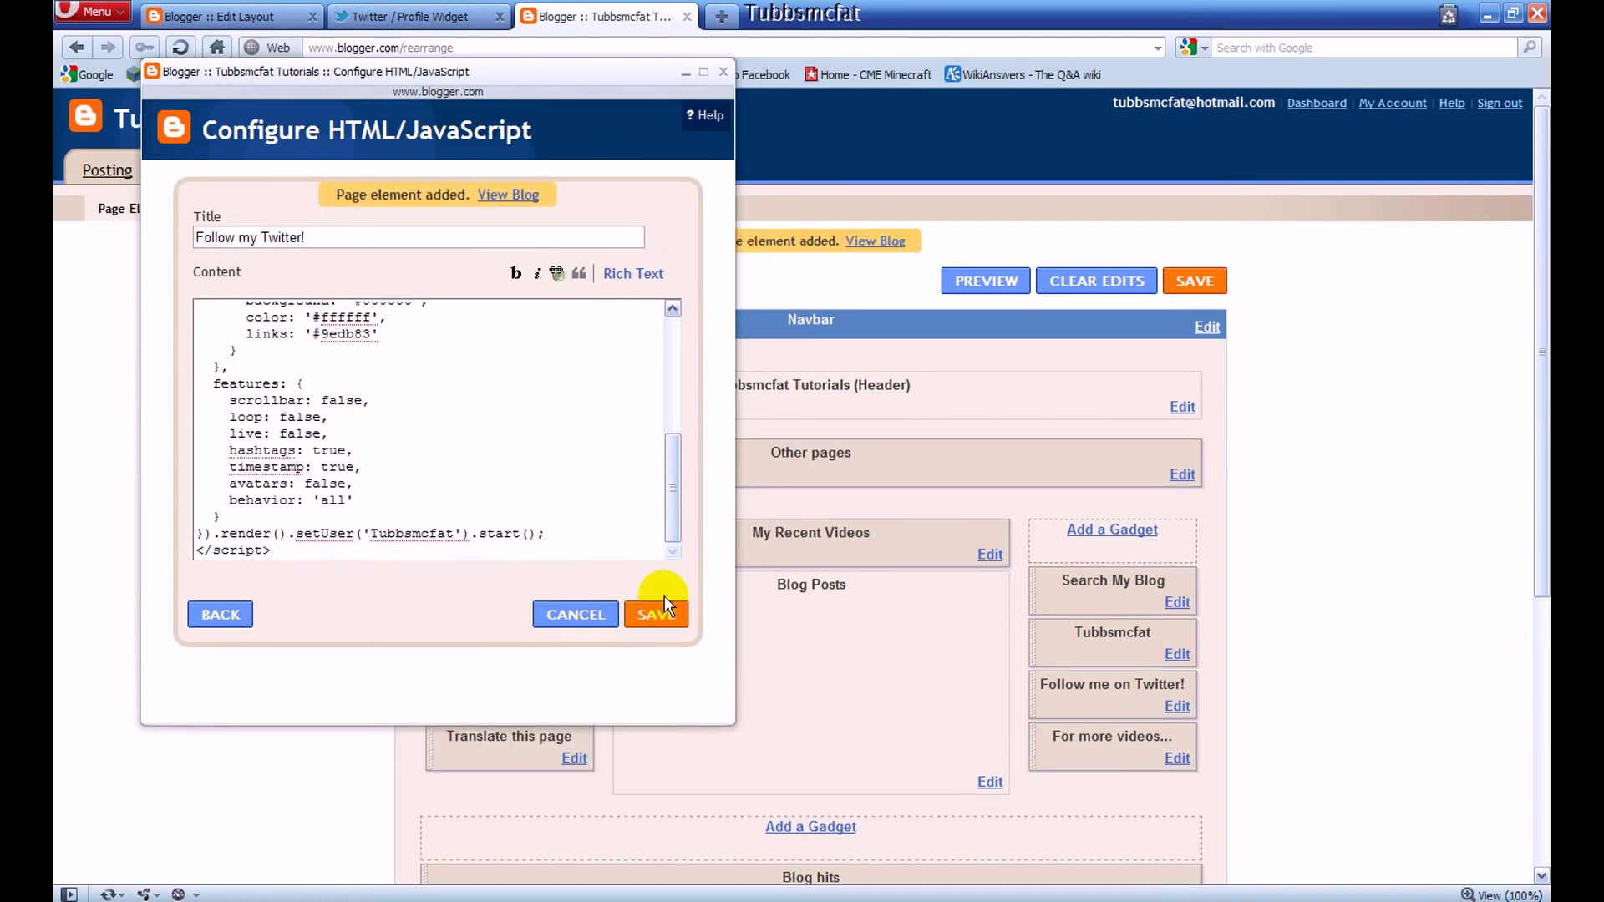
scroll(562, 348, "down", 3)
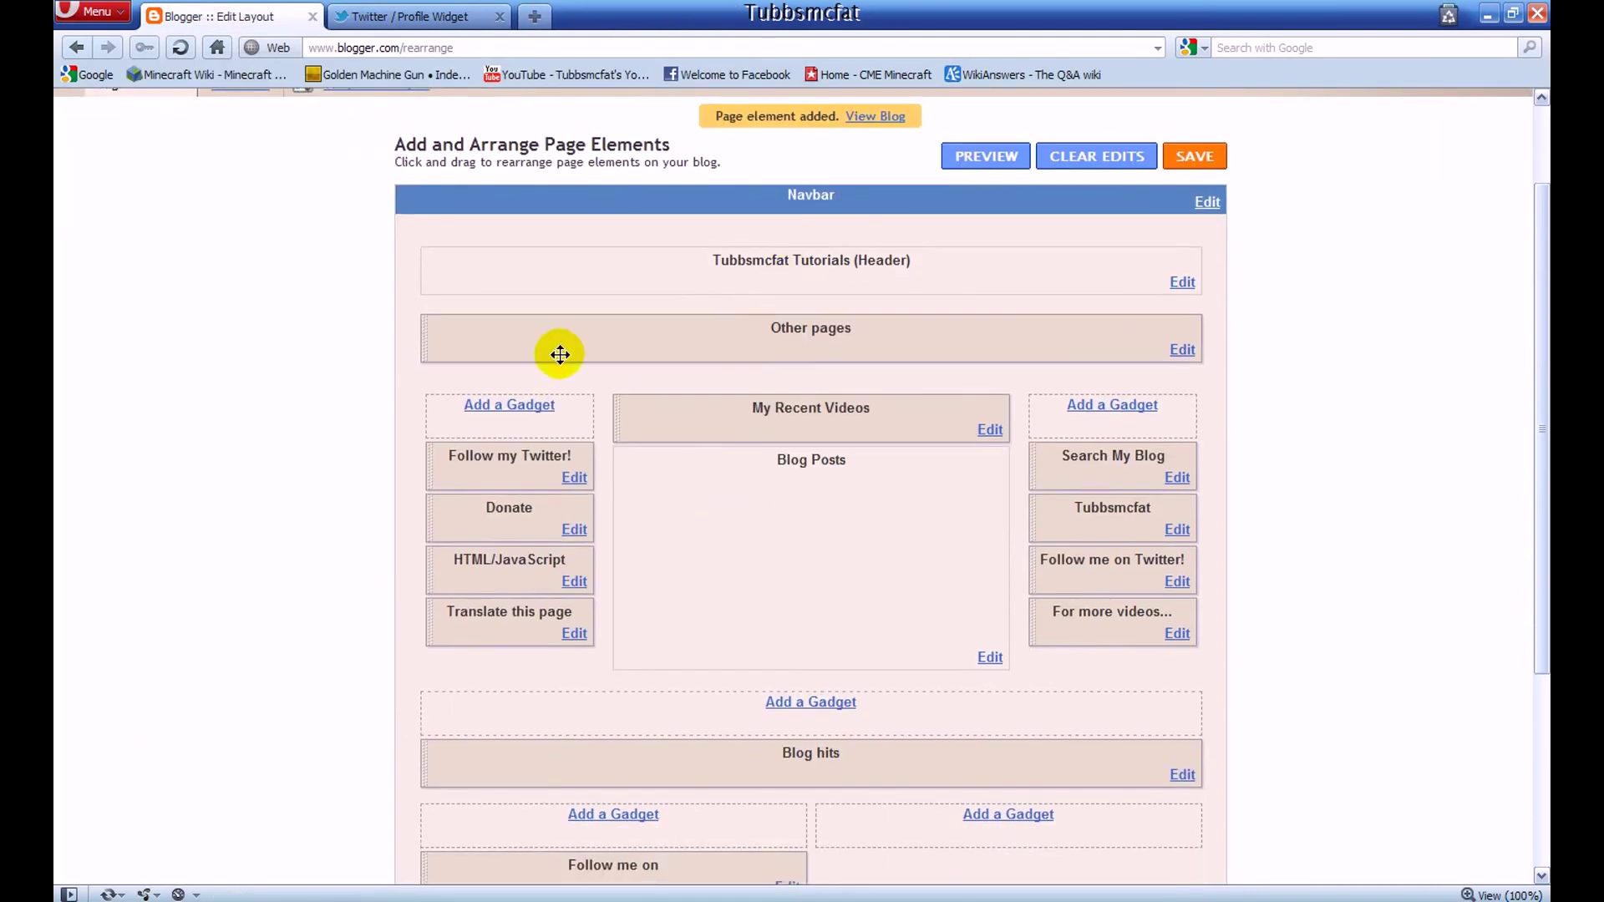
Step: Move the Follow my Twitter! gadget to the top of the left column and view the live blog
mouse_move(528, 466)
left_mouse_down()
mouse_move(527, 559)
mouse_move(967, 448)
mouse_move(518, 441)
left_mouse_up()
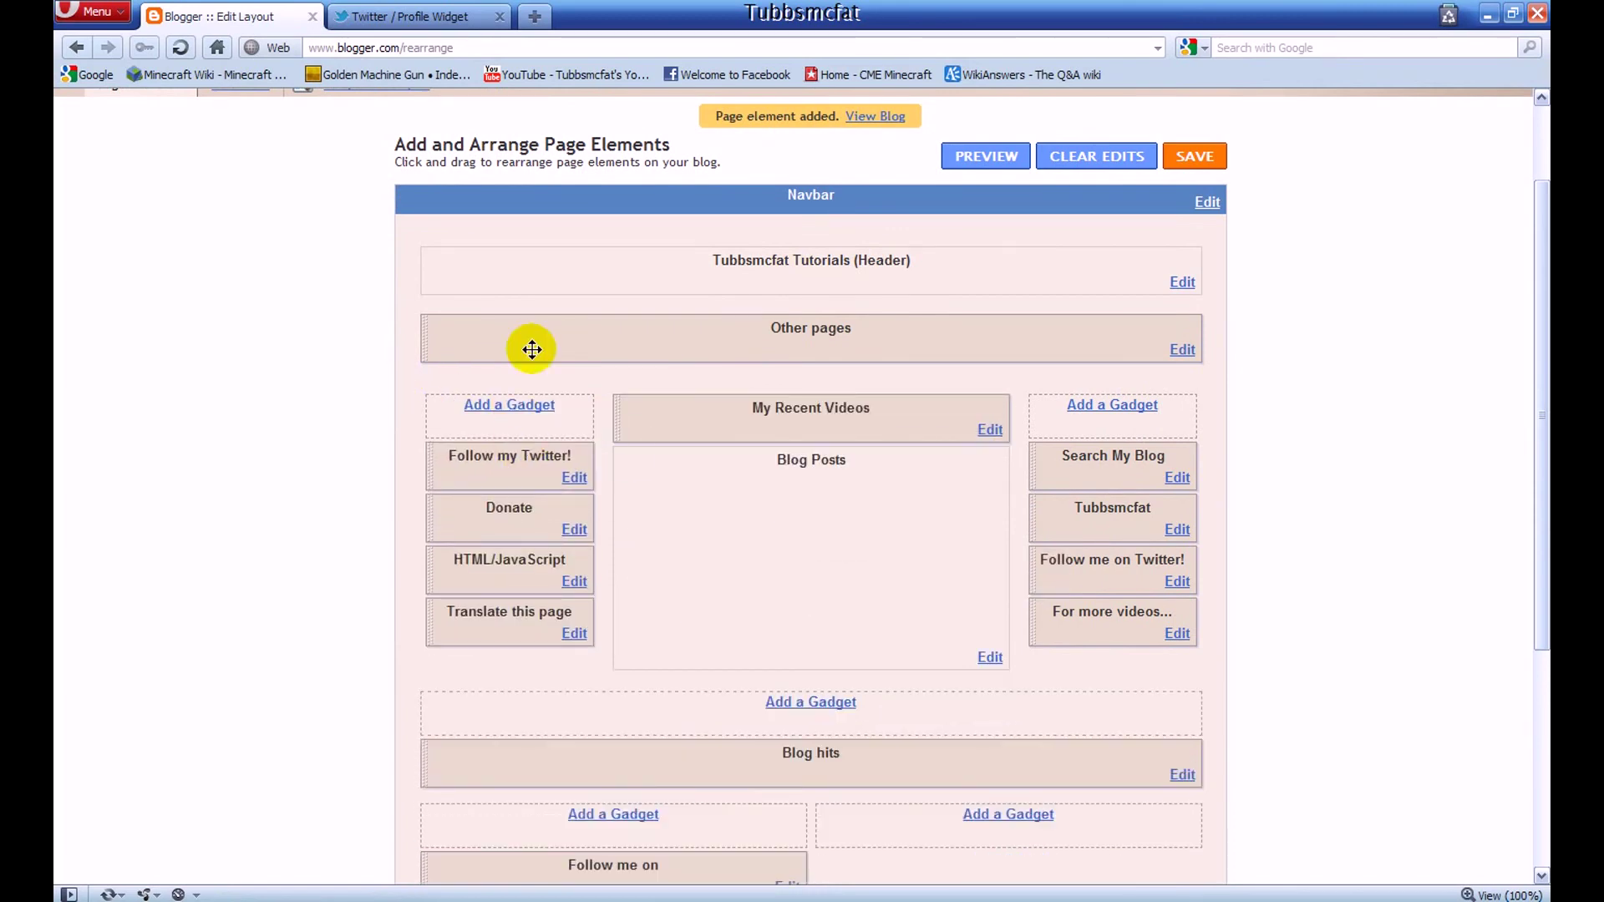
left_click(875, 118)
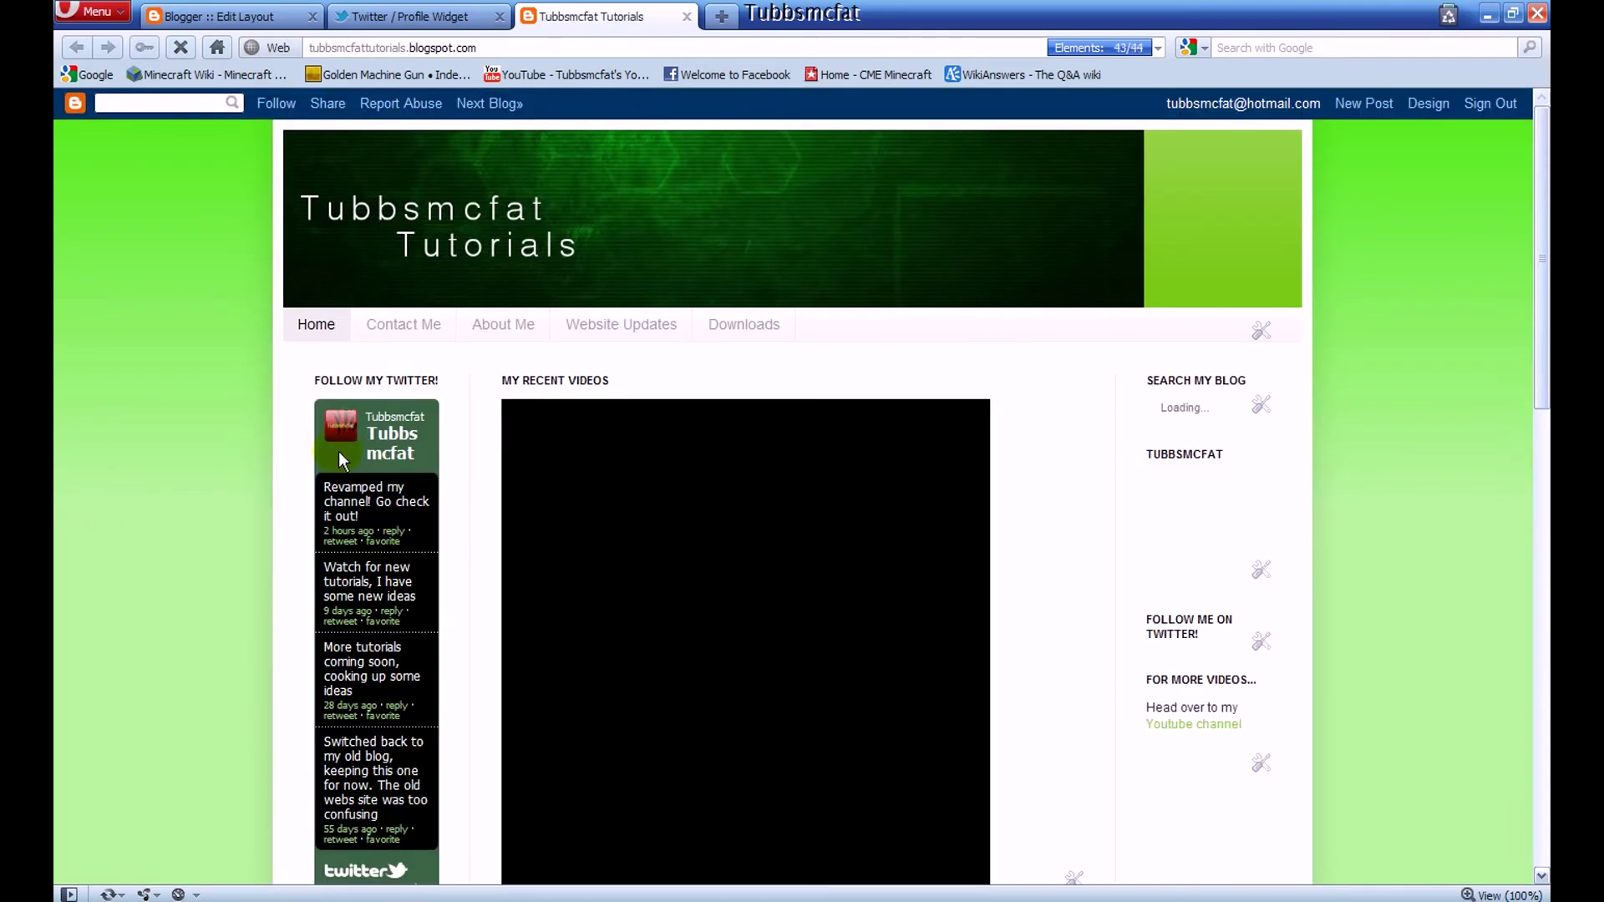
scroll(259, 451, "down", 1)
scroll(279, 456, "down", 3)
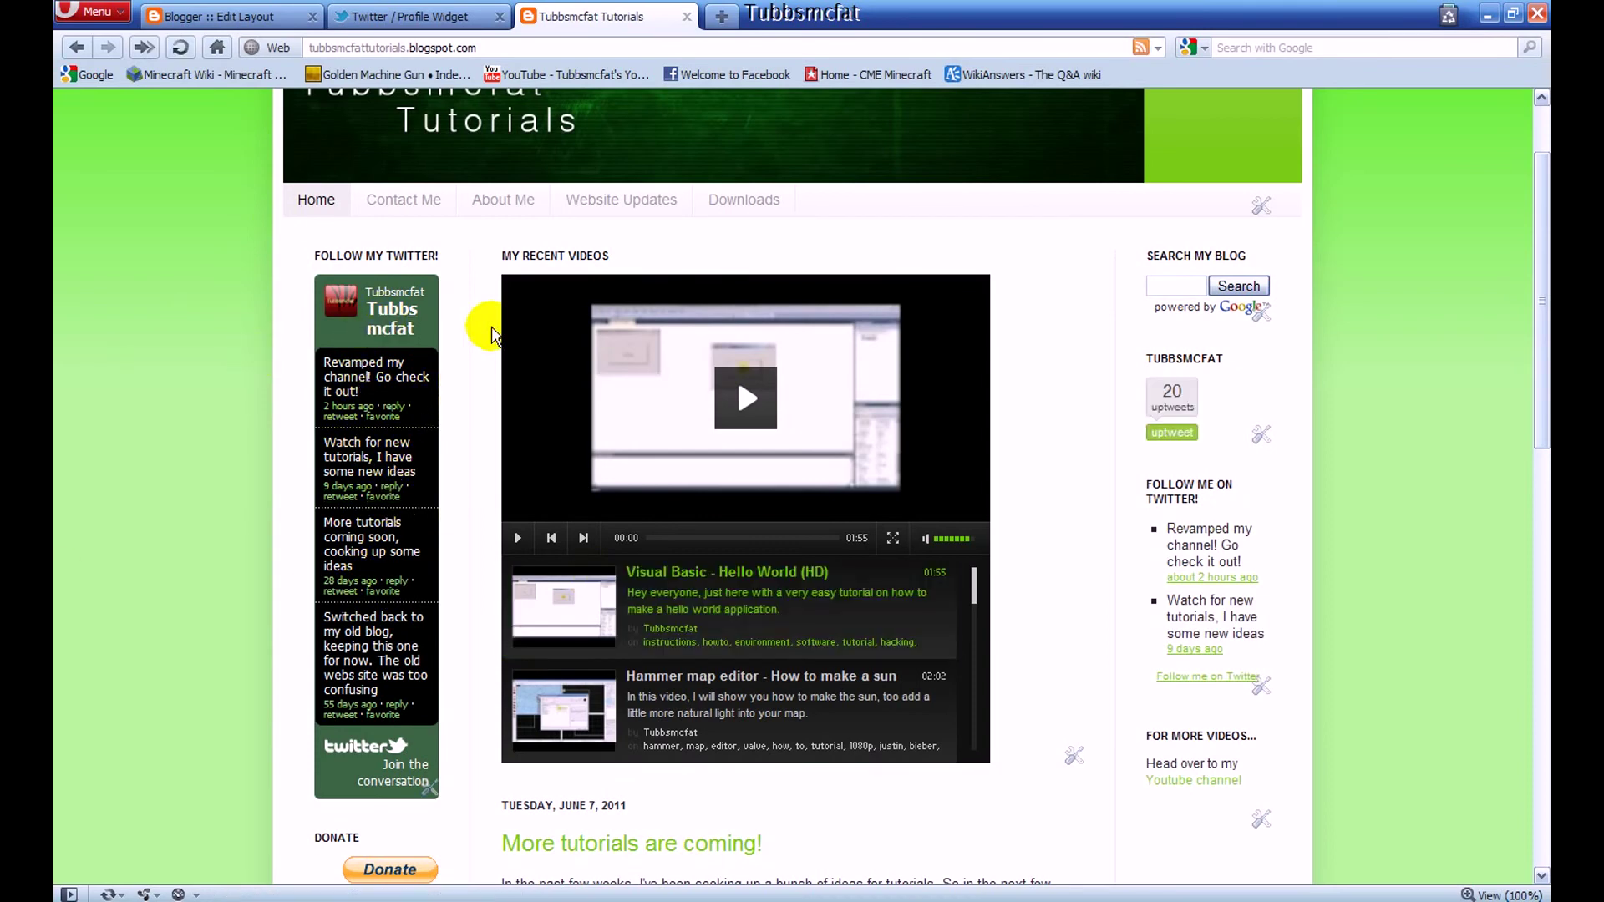
Step: Return to the Twitter Profile Widget page and show its Dimensions settings
left_click(405, 16)
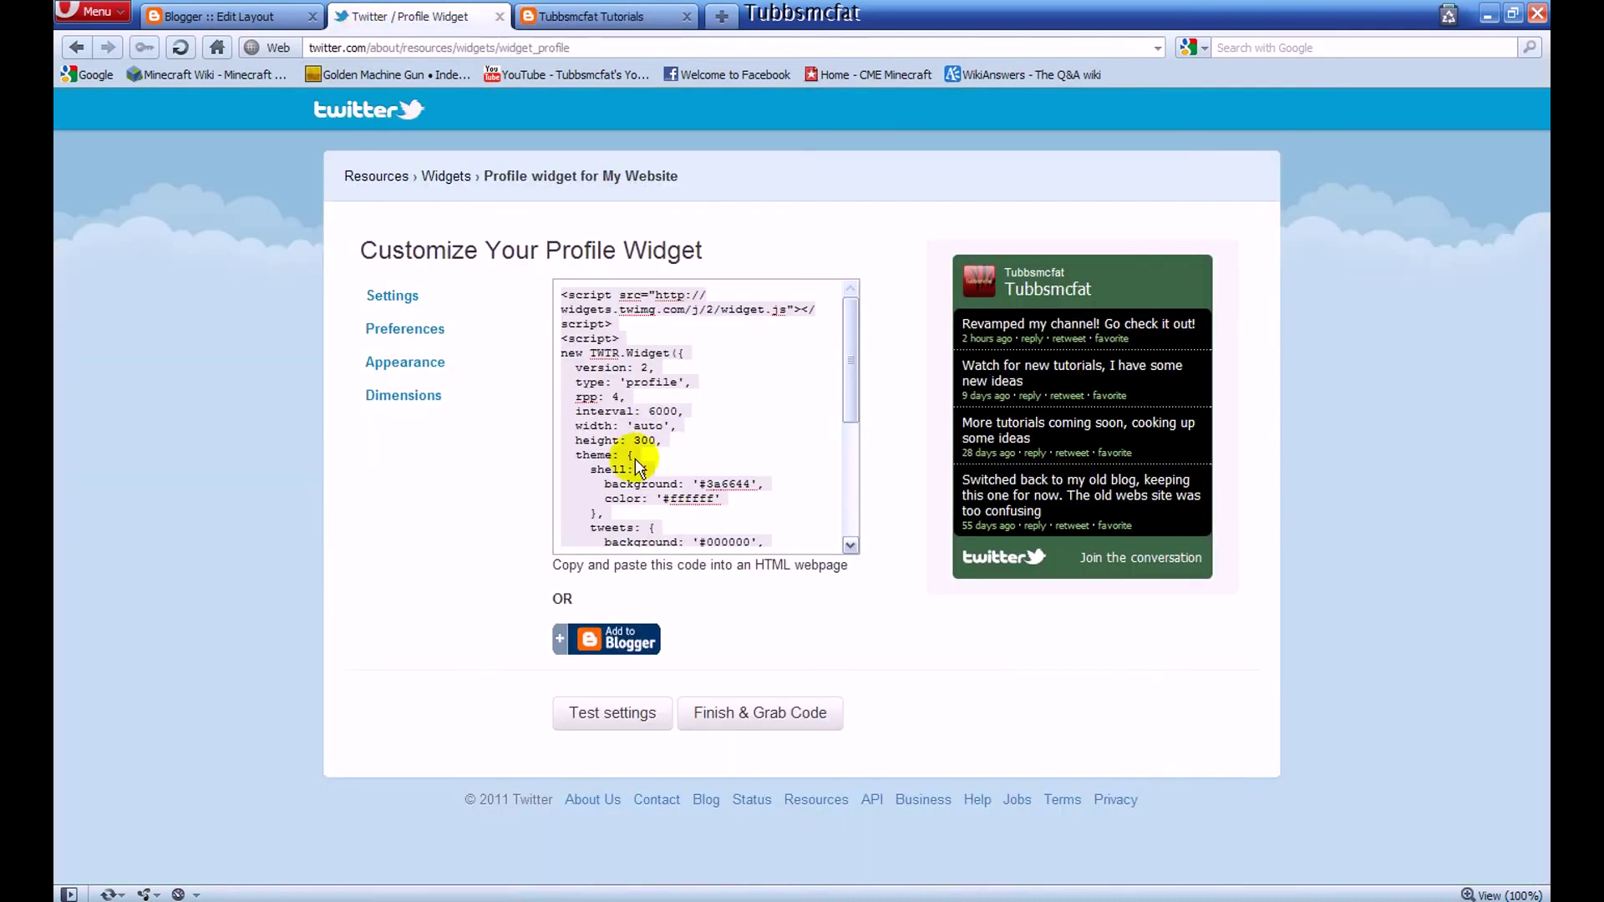
left_click(422, 325)
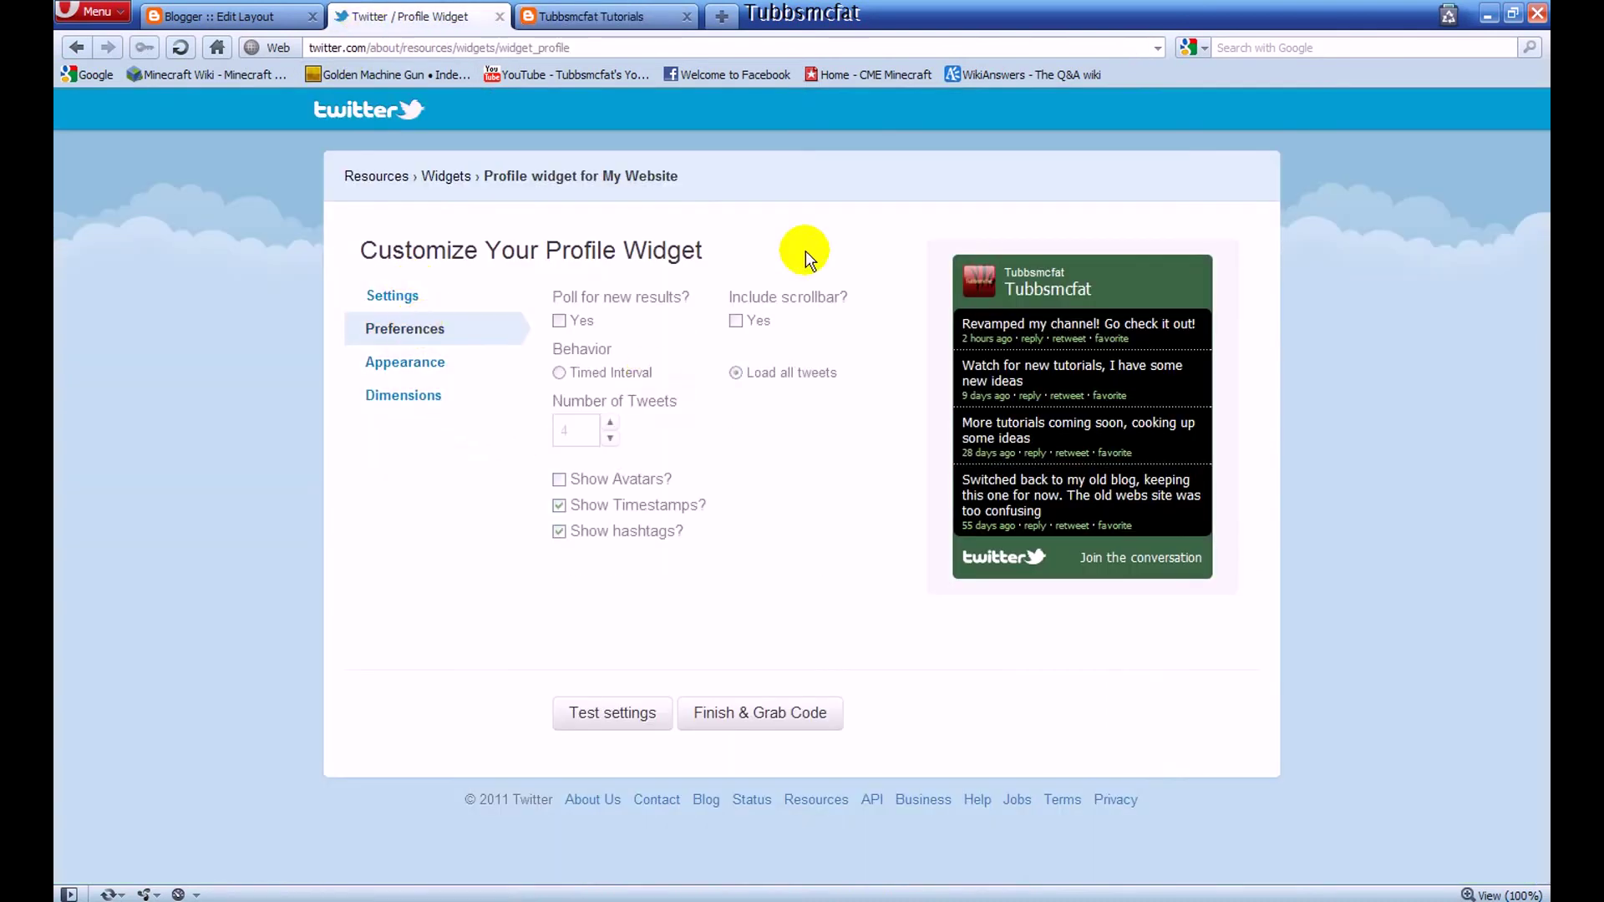
left_click(465, 302)
left_click(359, 397)
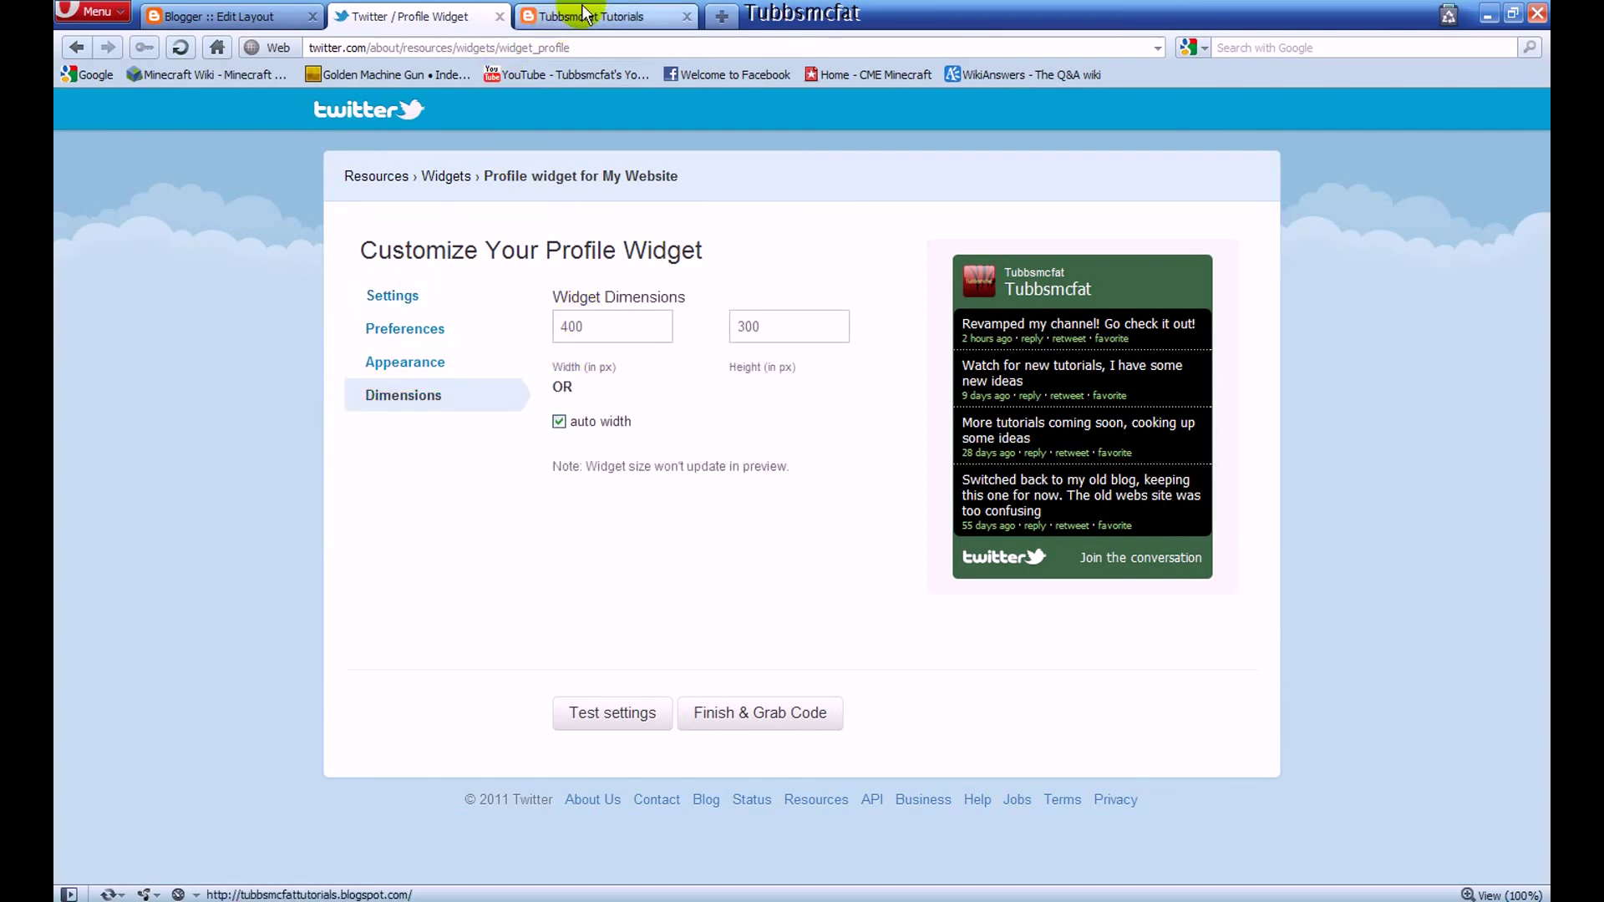
Step: Glance at the live blog tab, then switch back to the Twitter widget page
left_click(584, 15)
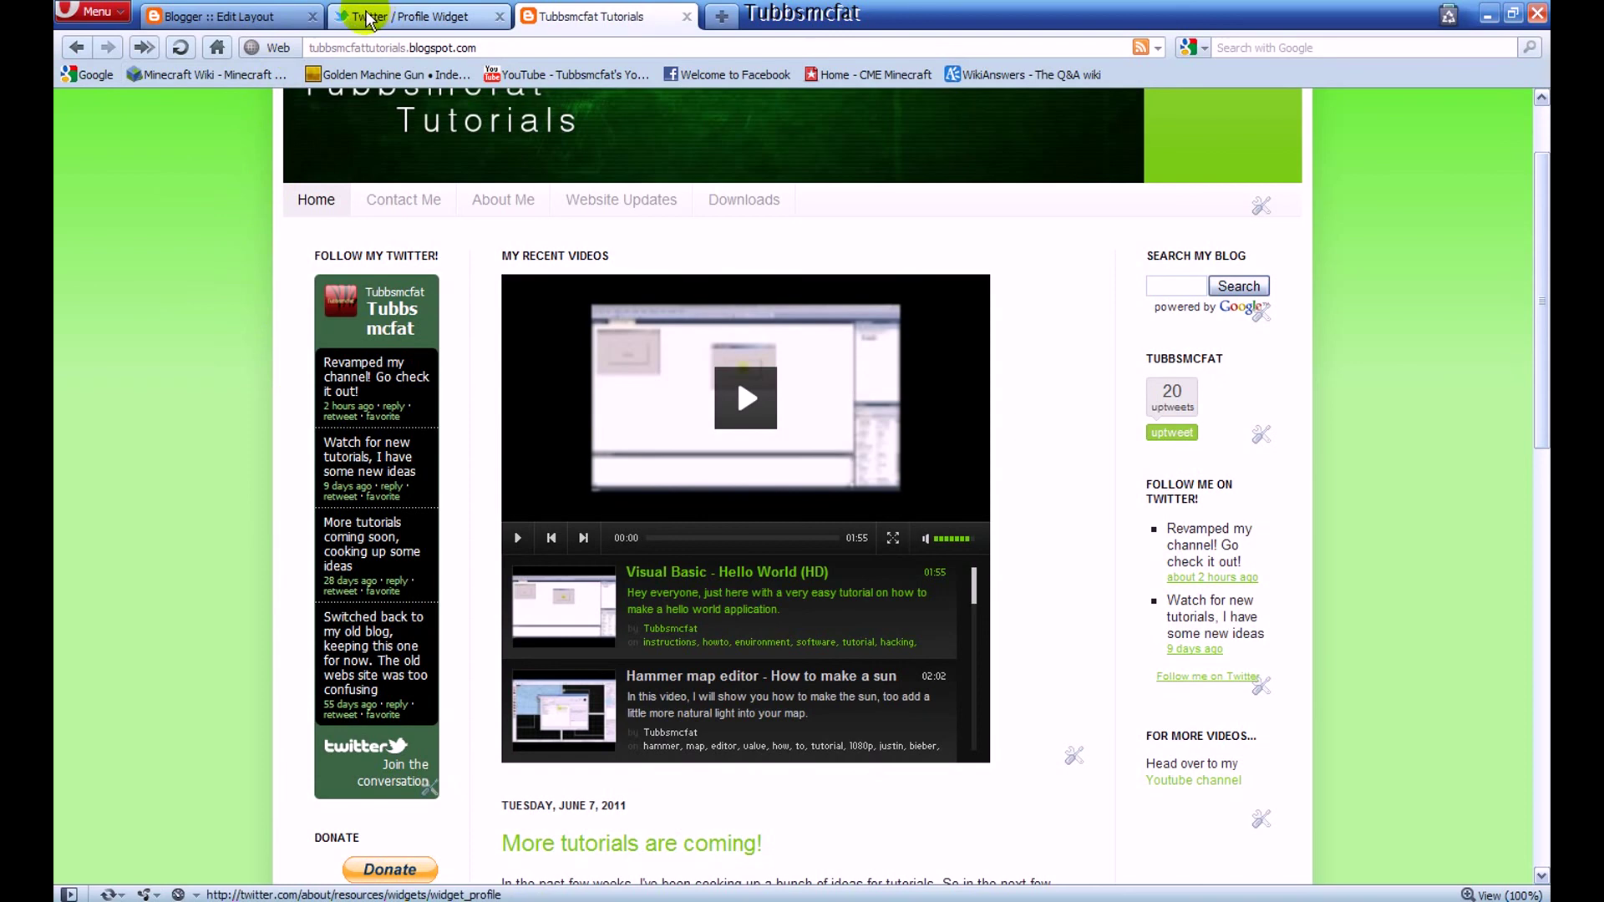
mouse_move(368, 19)
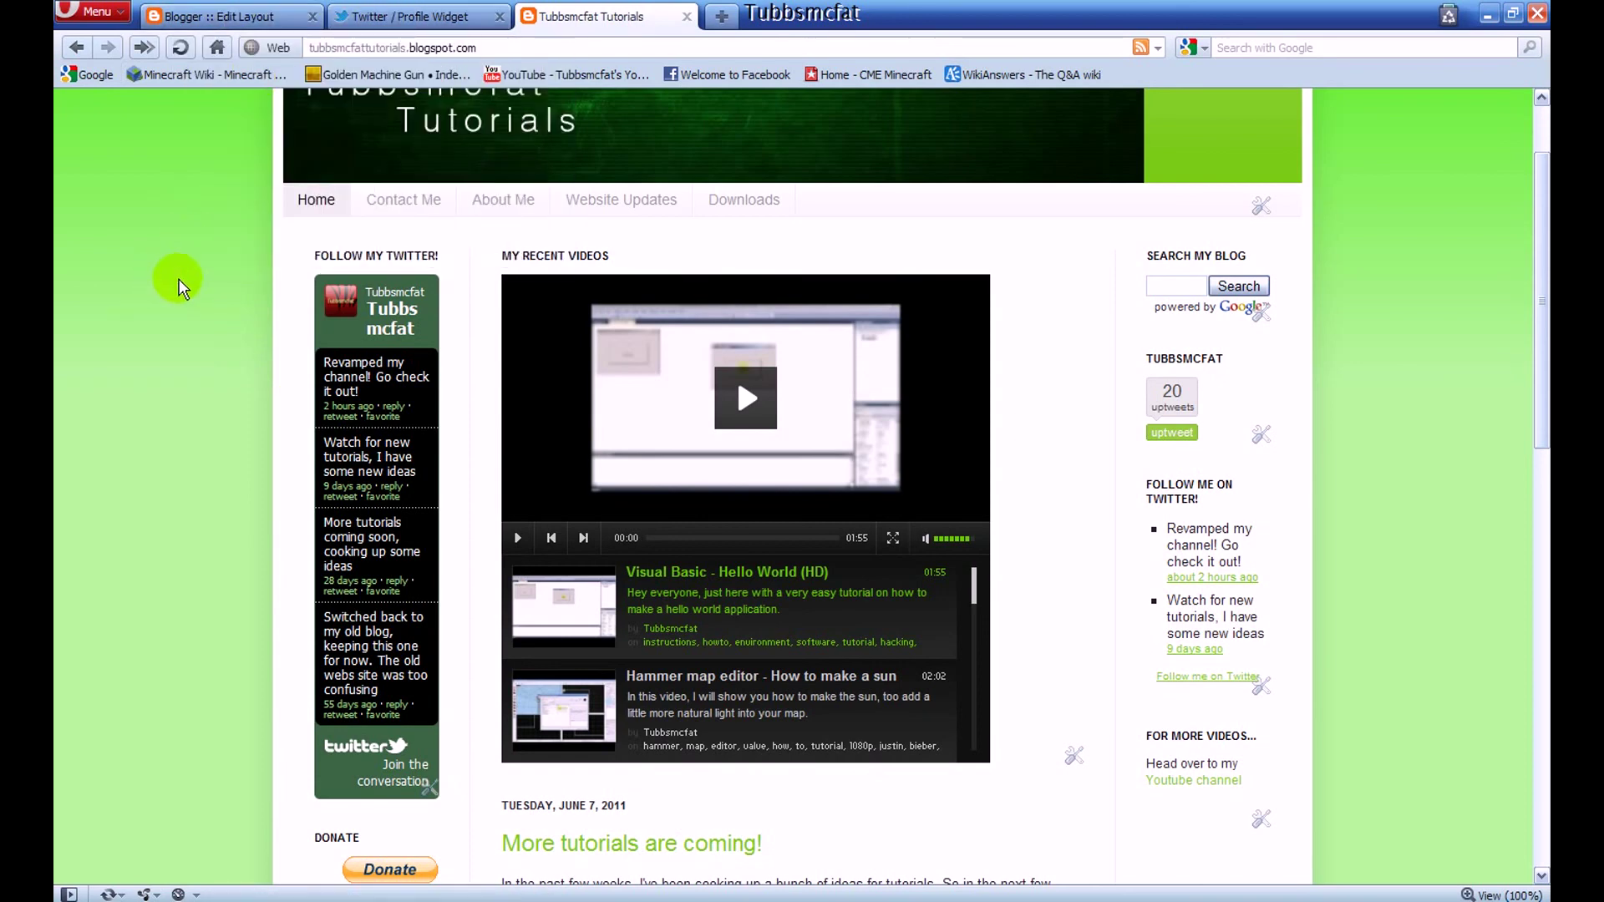
left_click(418, 19)
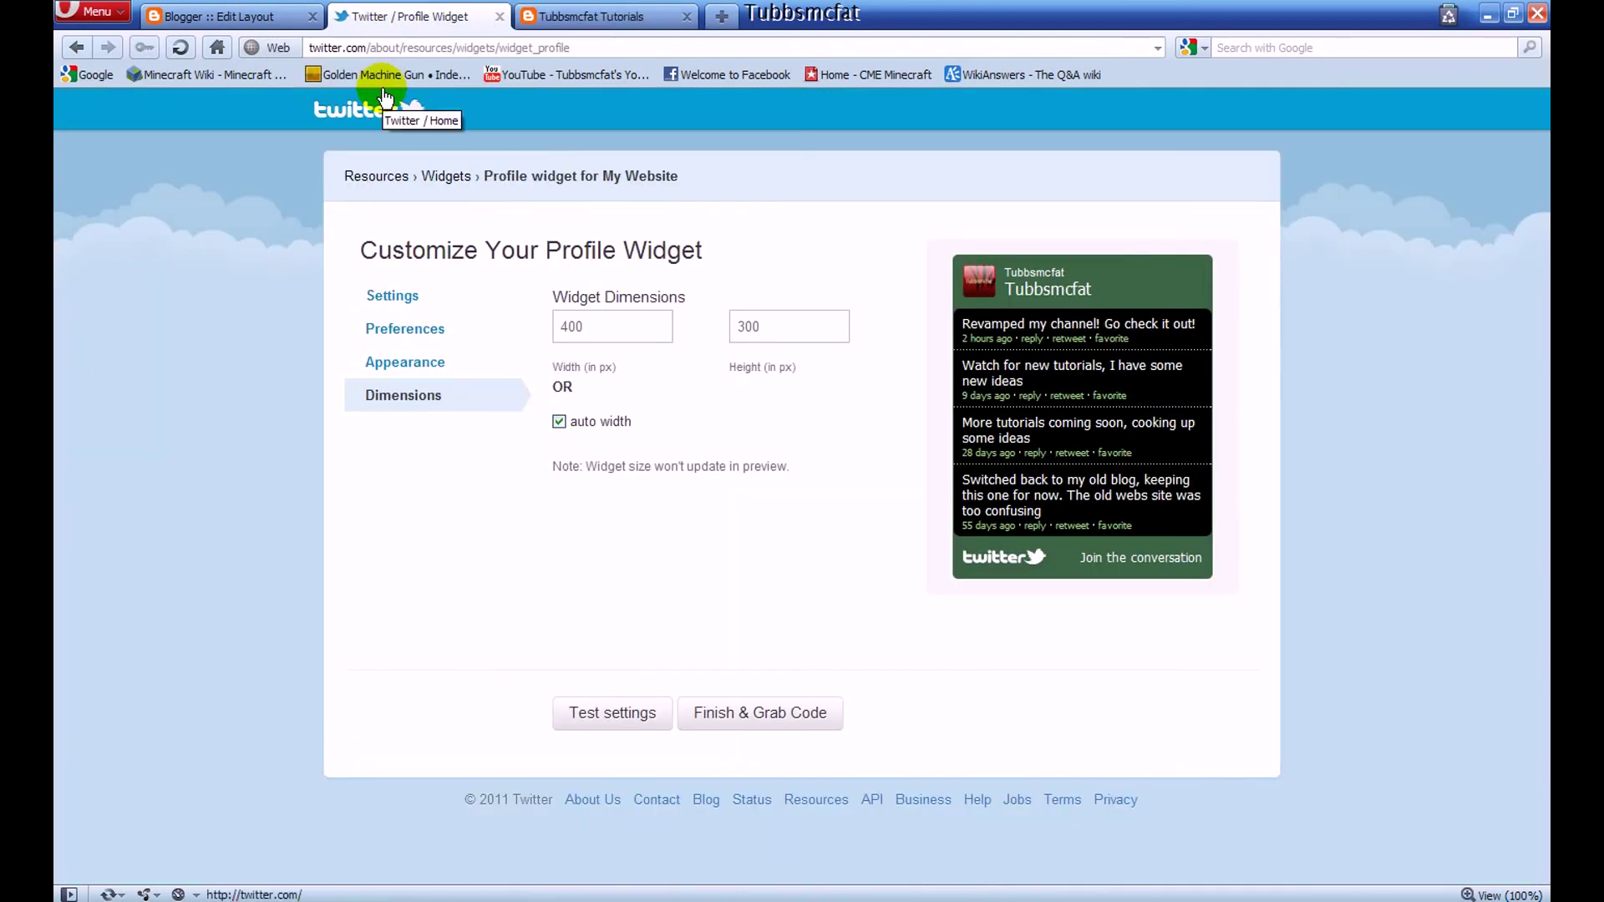